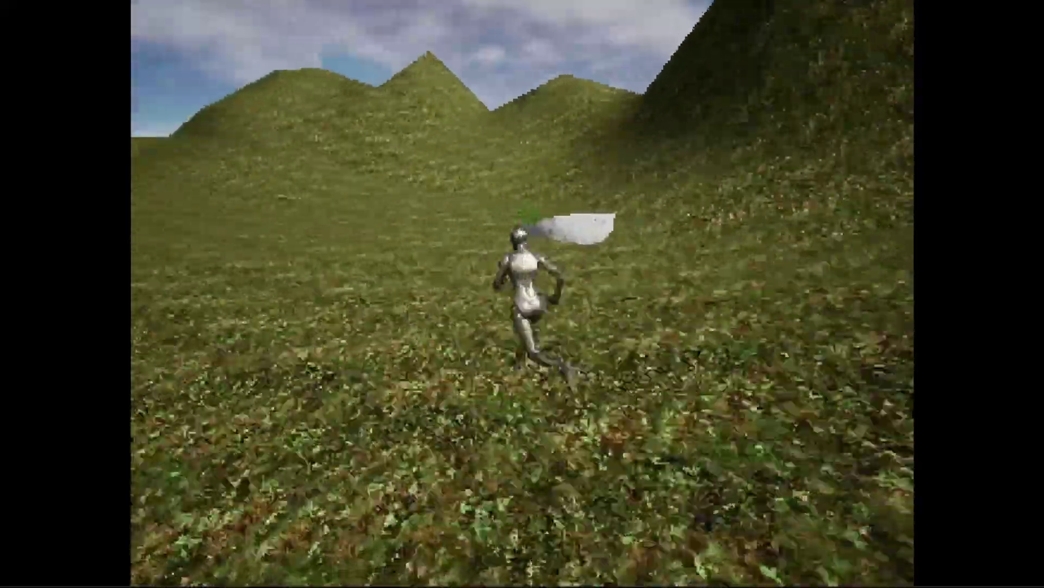
Look over the forest landscape in the viewport, selecting individual trees to examine how they are placed
key("w")
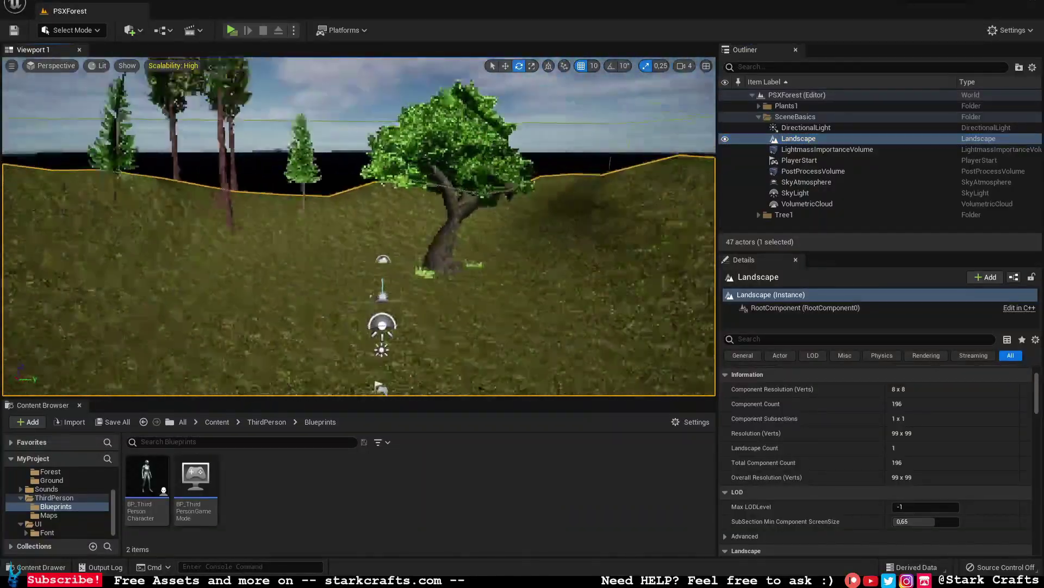
right_click_drag(359, 226, 88, 264)
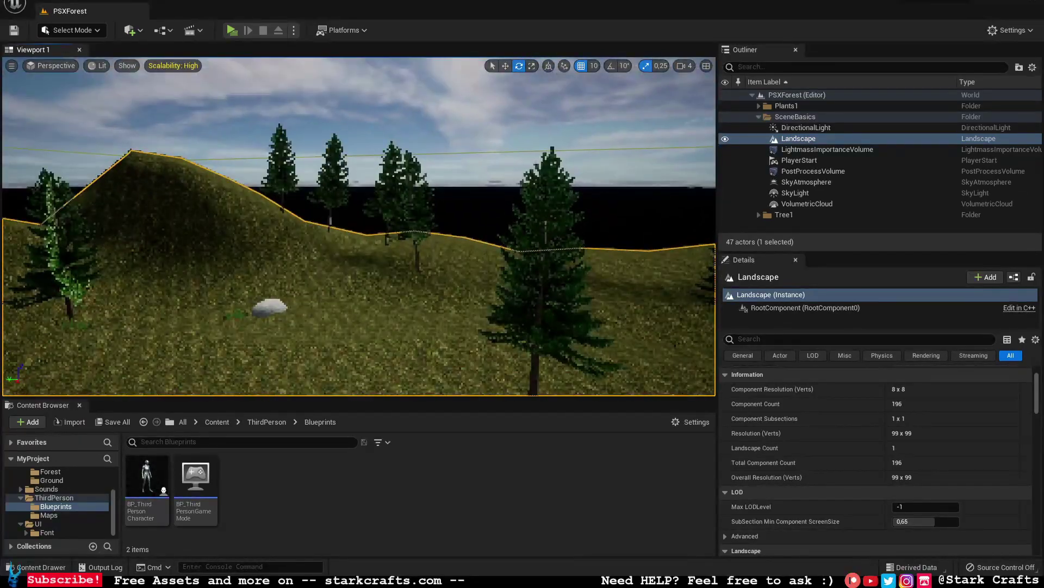
left_click(391, 188)
right_click_drag(405, 246, 458, 281)
left_click(436, 253)
right_click_drag(360, 256, 515, 254)
left_click(283, 185)
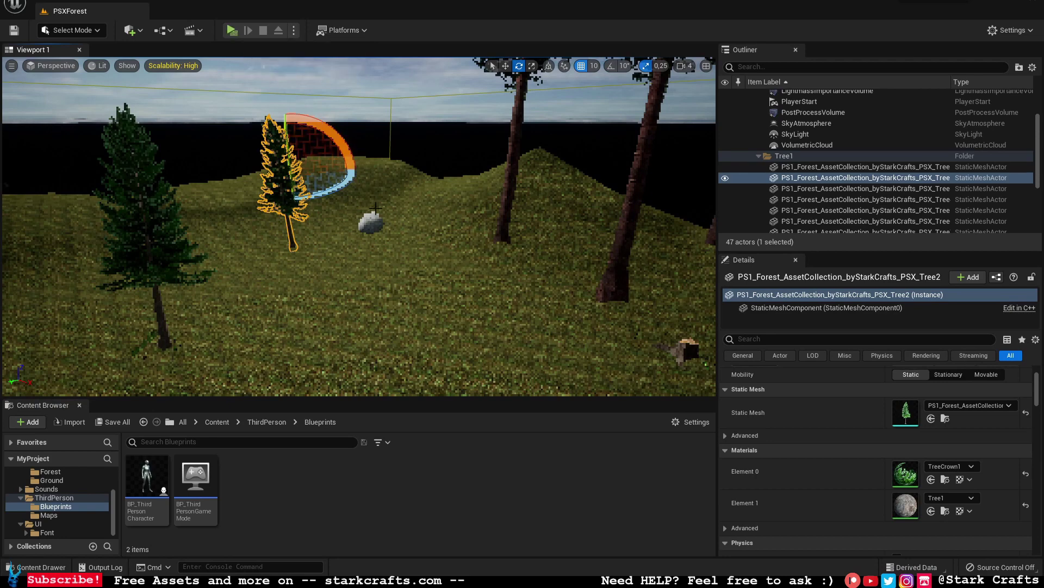
right_click_drag(337, 217, 299, 226)
right_click_drag(249, 173, 228, 163)
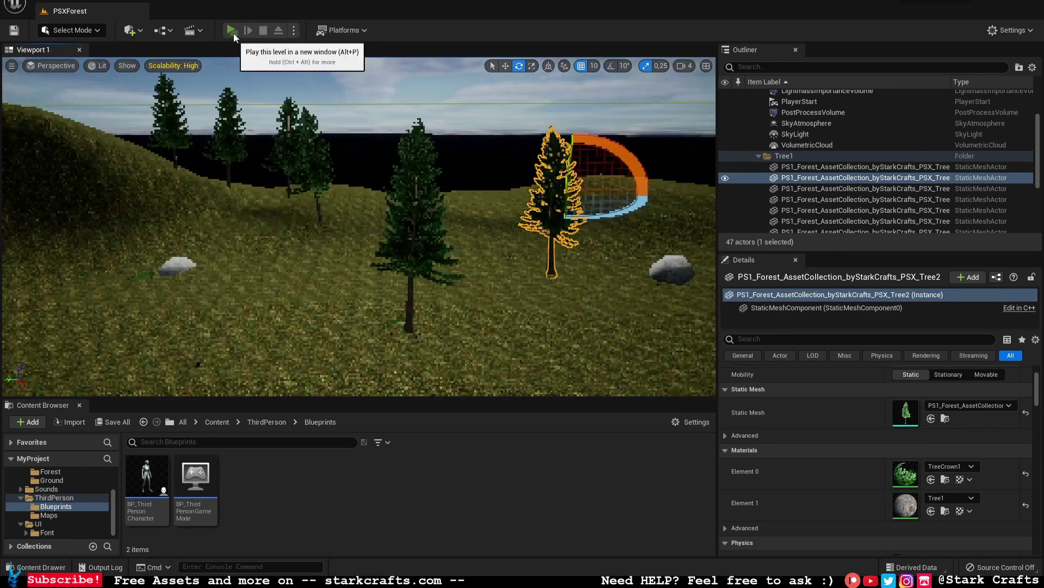
Play the level and run the character to the large leafy tree and over the hillside to examine the forest
left_click(233, 30)
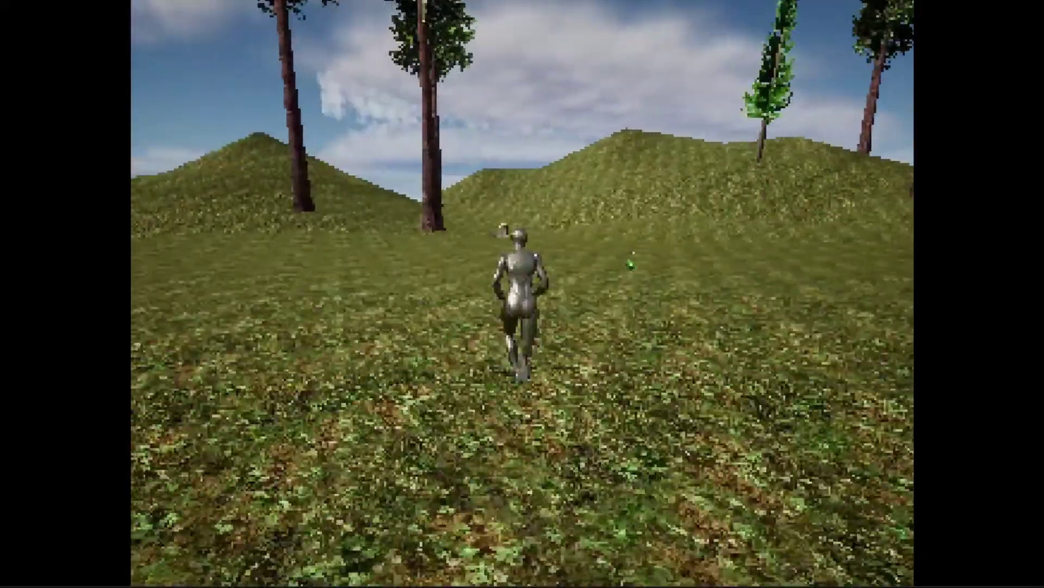
key("w")
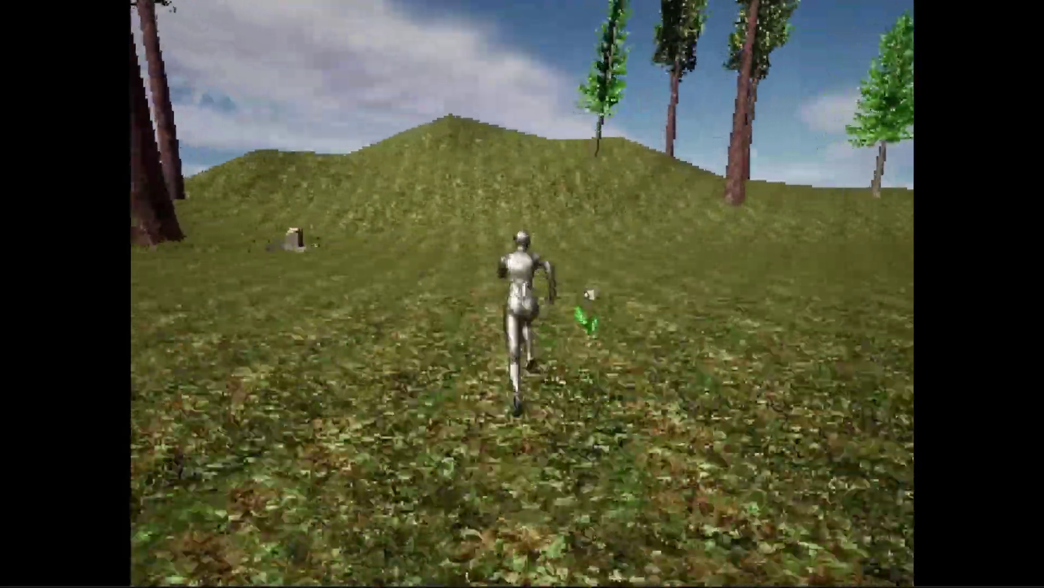
key("w")
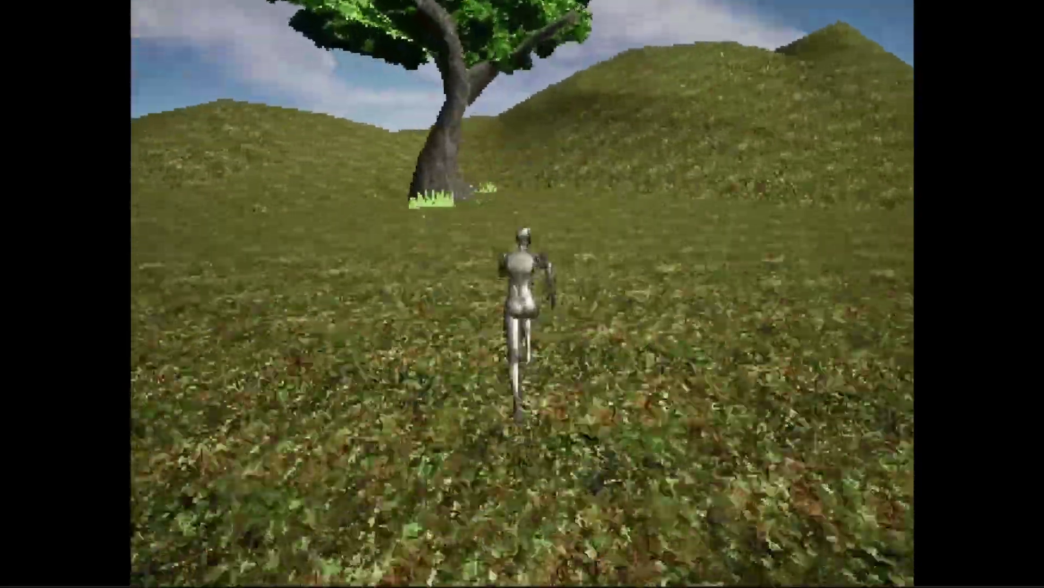
key("w")
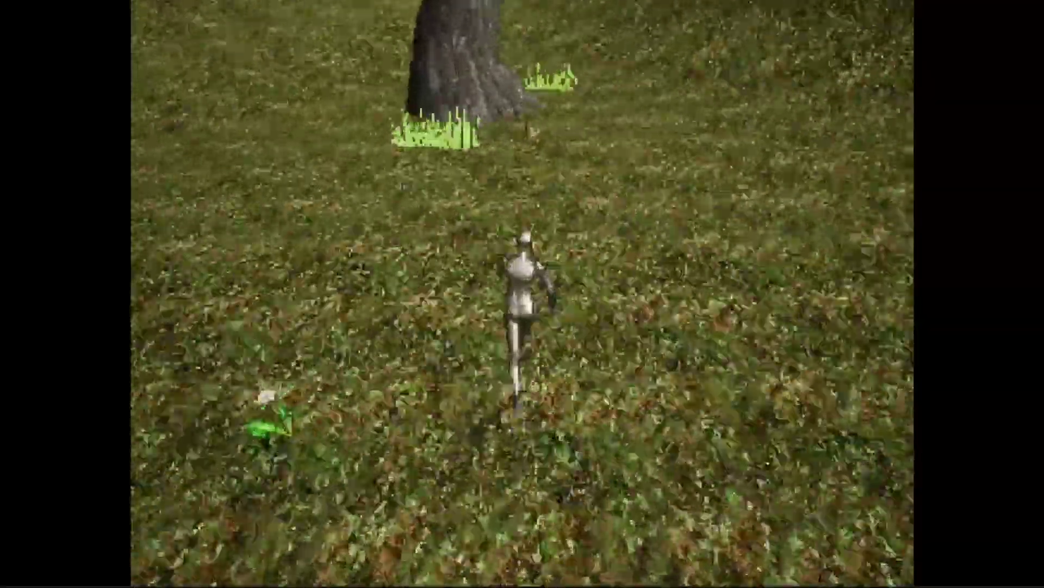
key("w")
key("d")
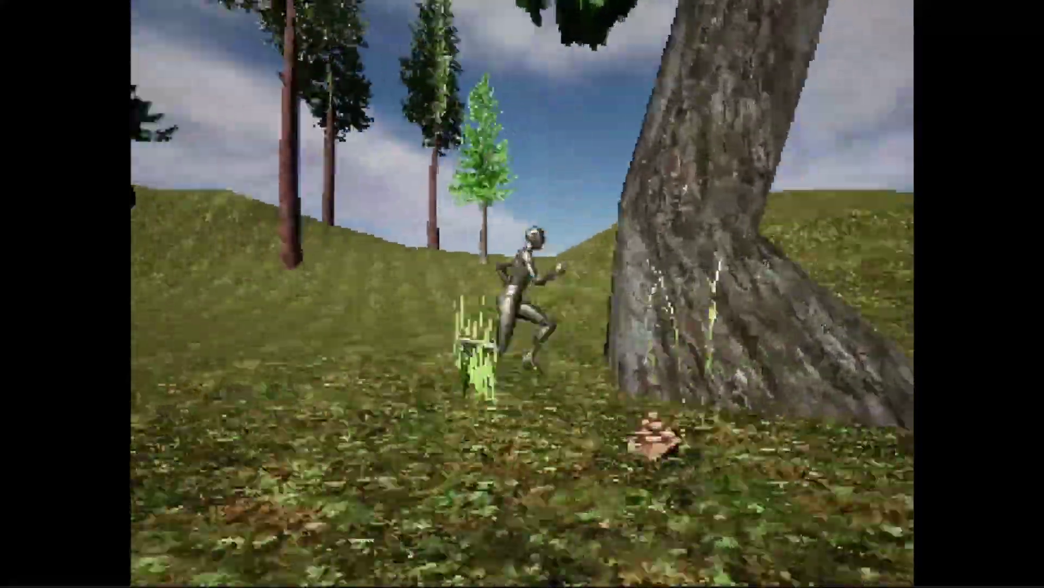
key("s")
key("w")
key("w")
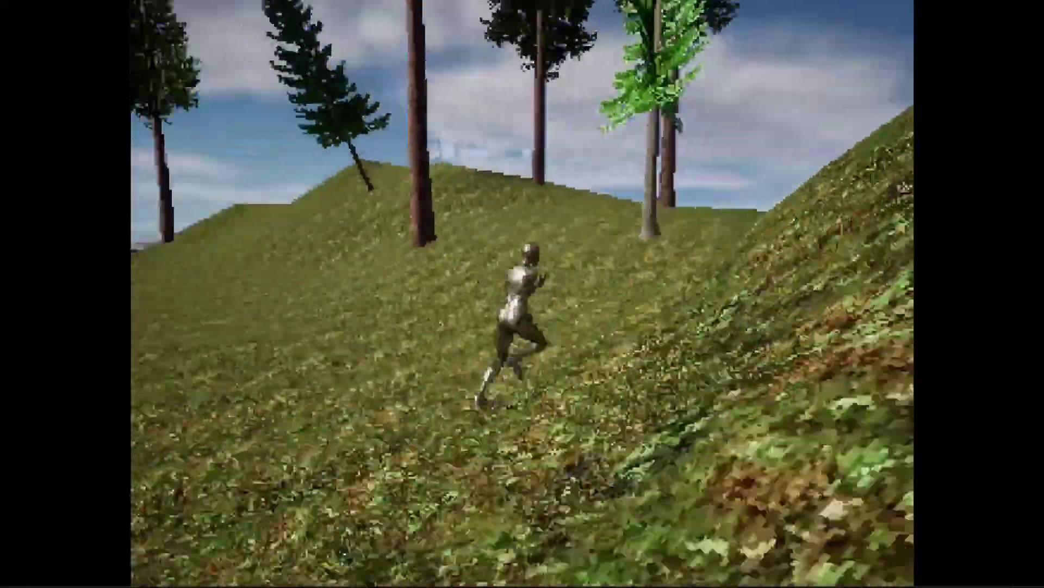
key("w")
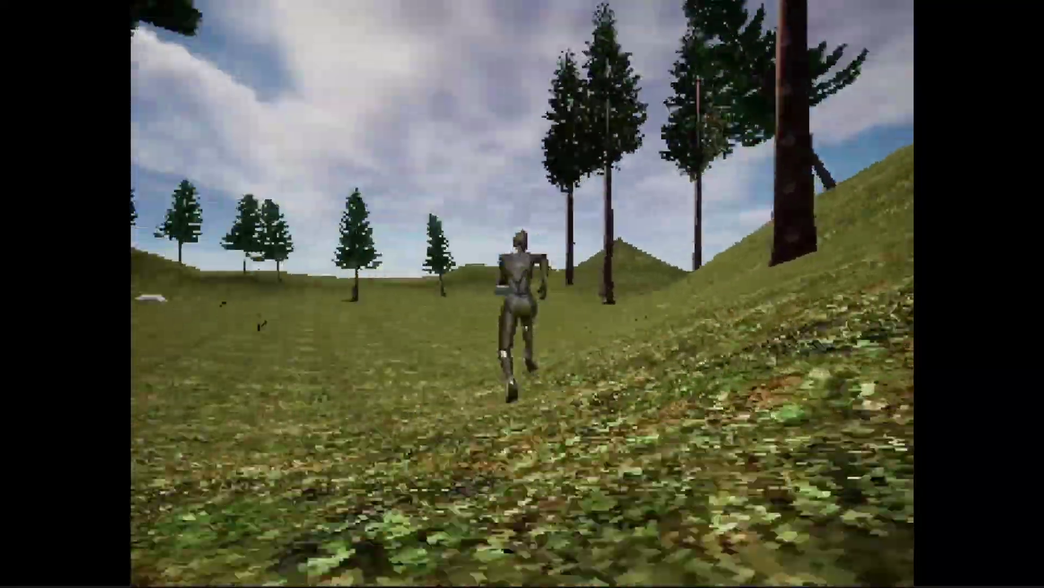
key("d")
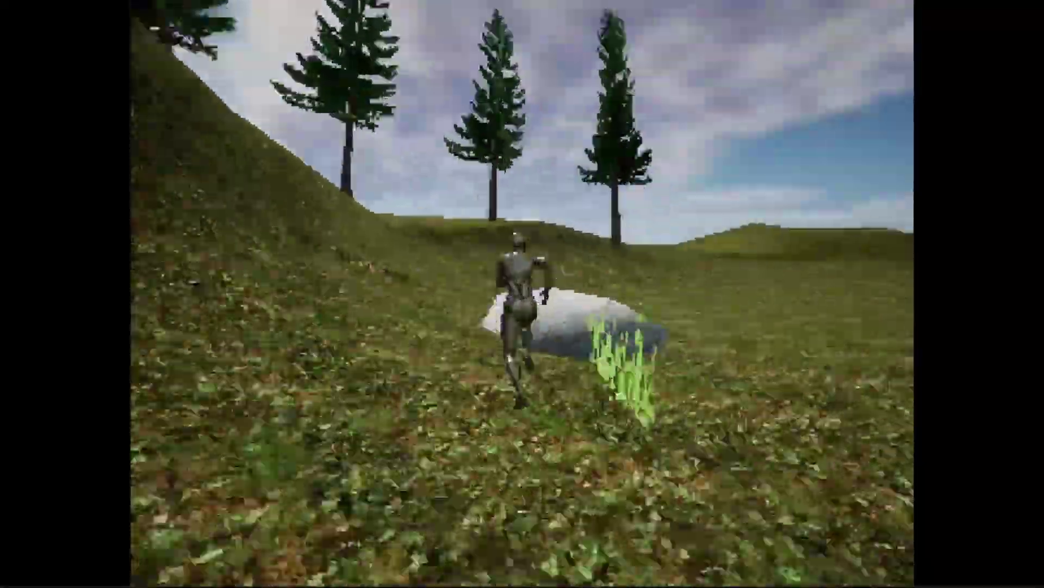
Run the character from the white rock back past the large leafy tree, examining how the distant trees are drawn
key("w")
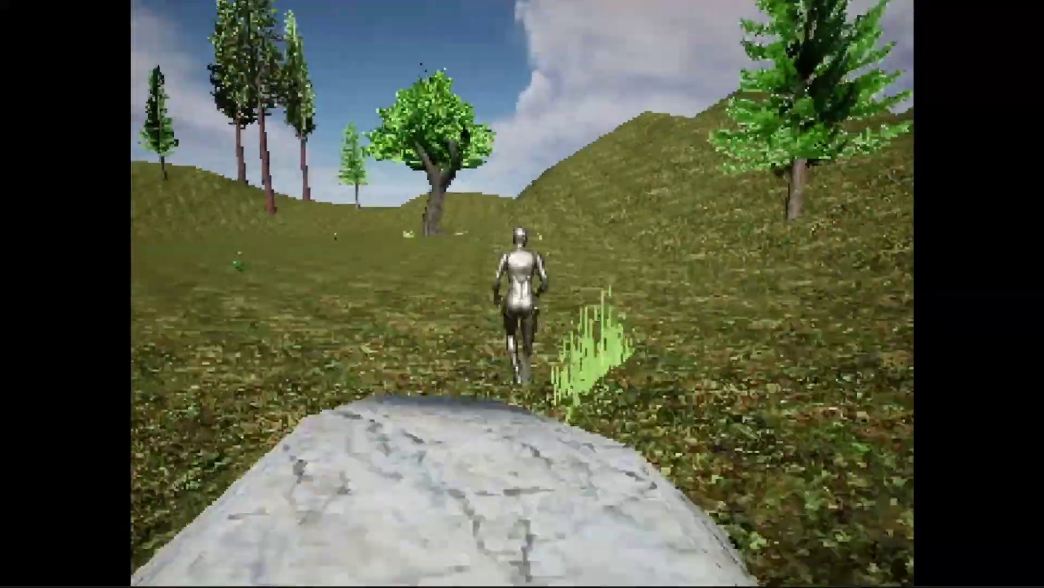
key("w")
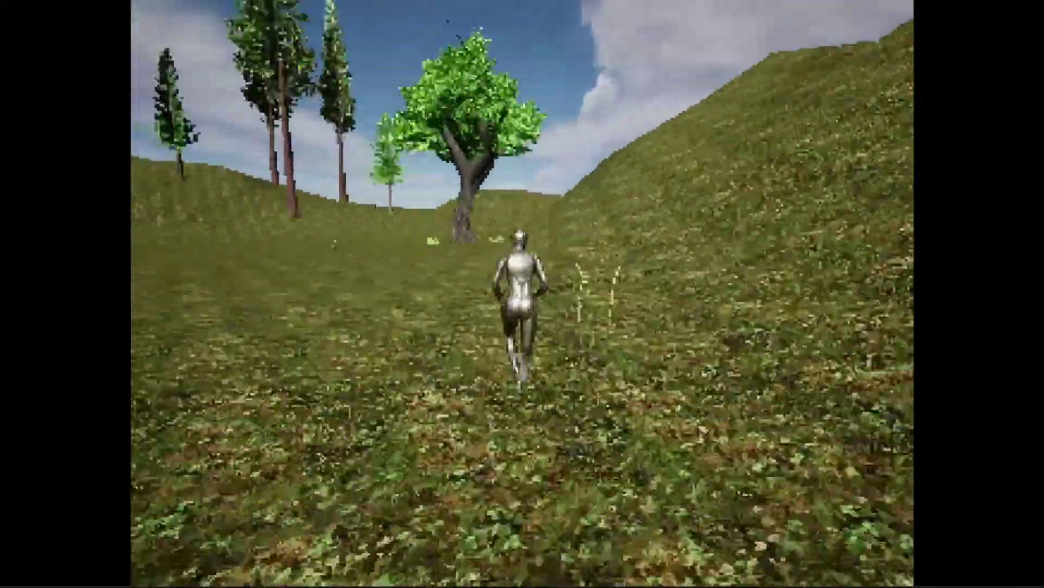
key("w")
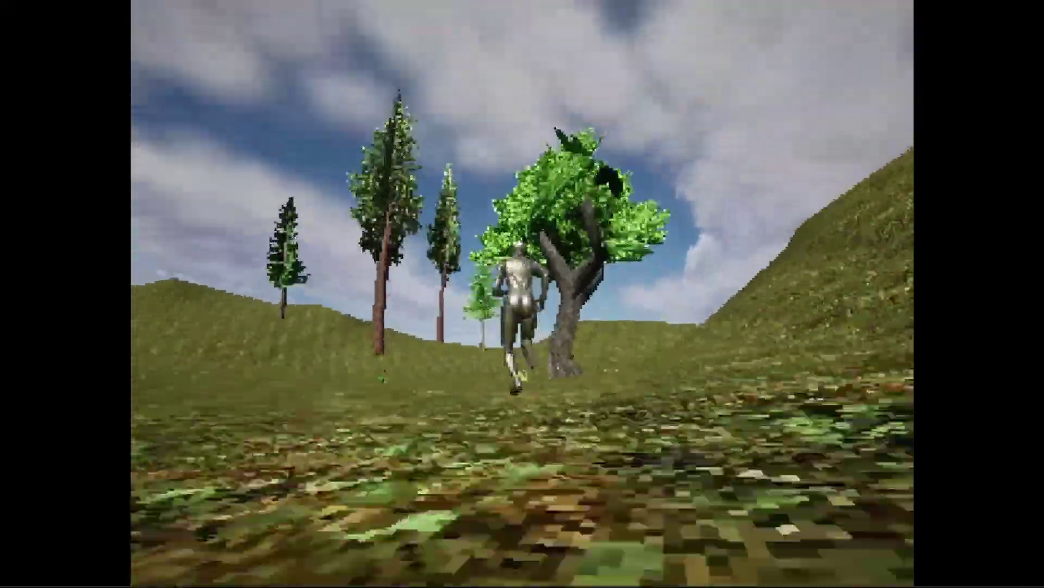
key("w")
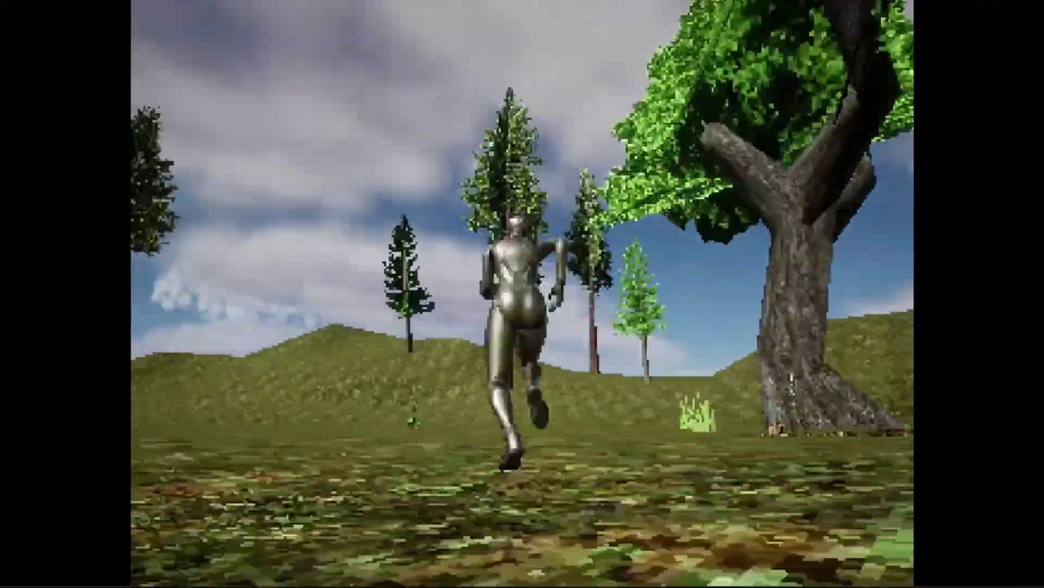
key("w")
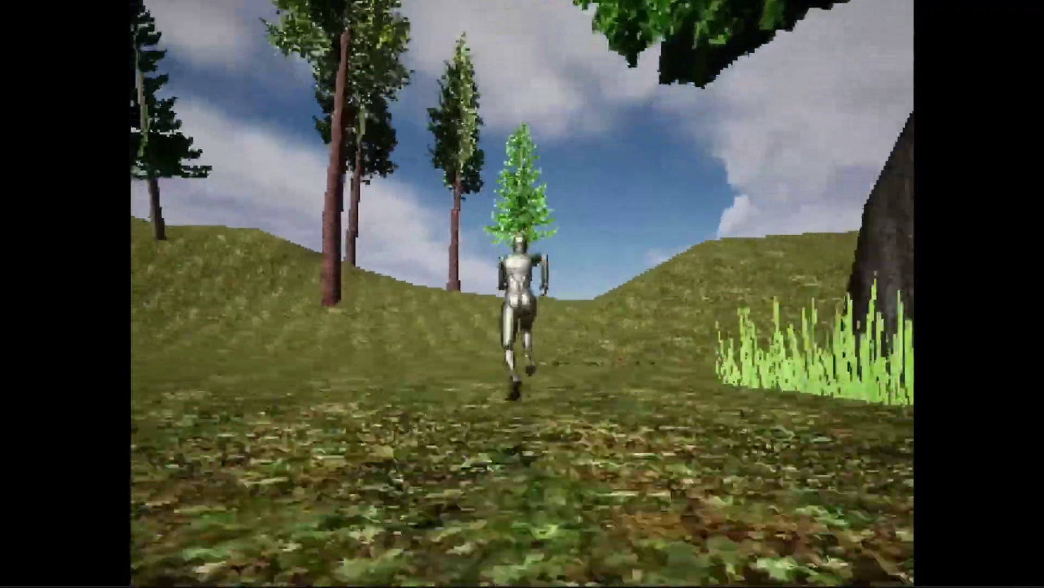
key("w")
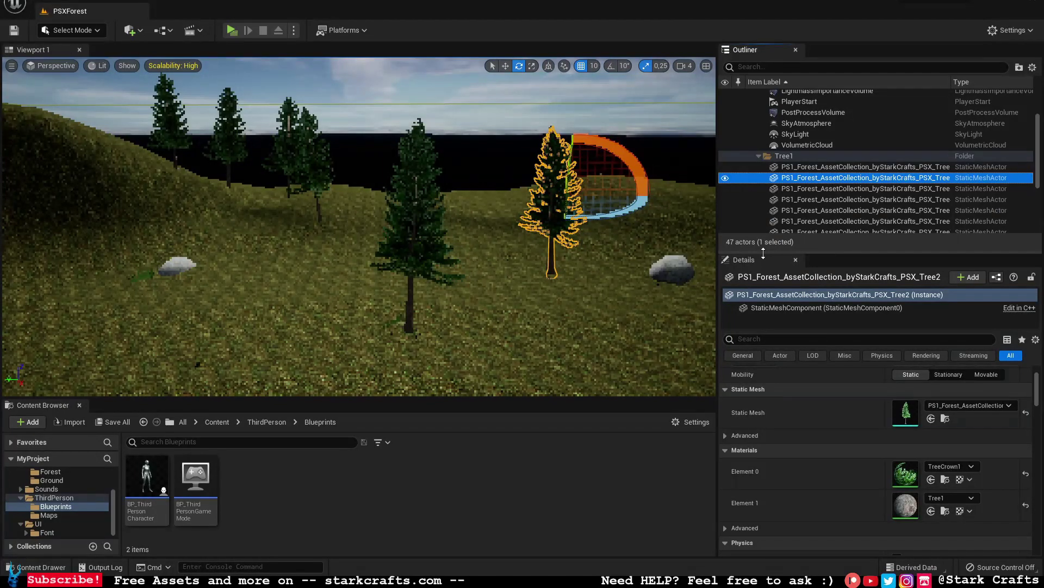
Enlarge the Outliner and collapse the Tree1 and SceneBasics folders
left_click_drag(763, 253, 764, 368)
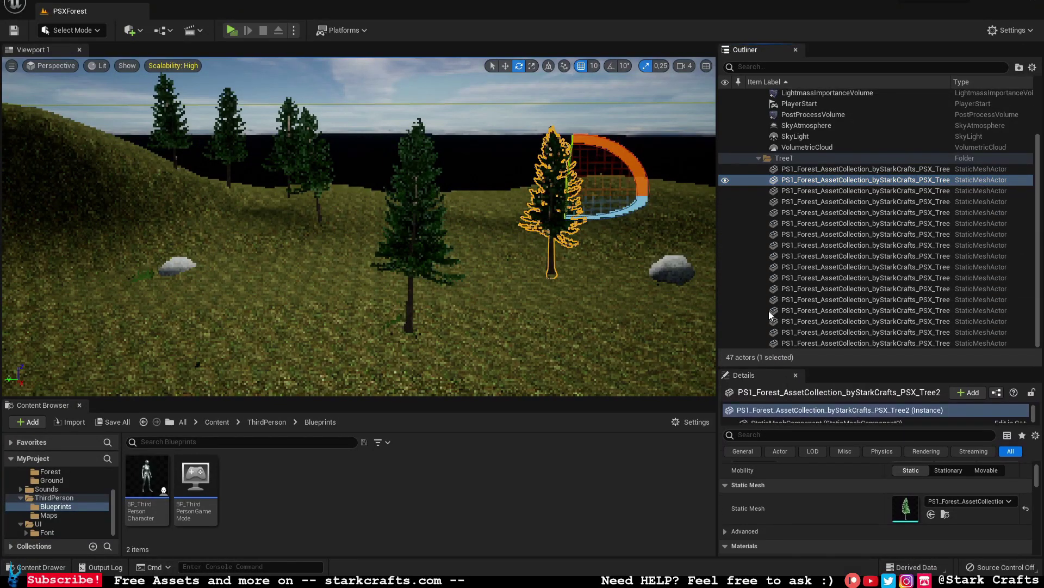
left_click(758, 159)
left_click(759, 116)
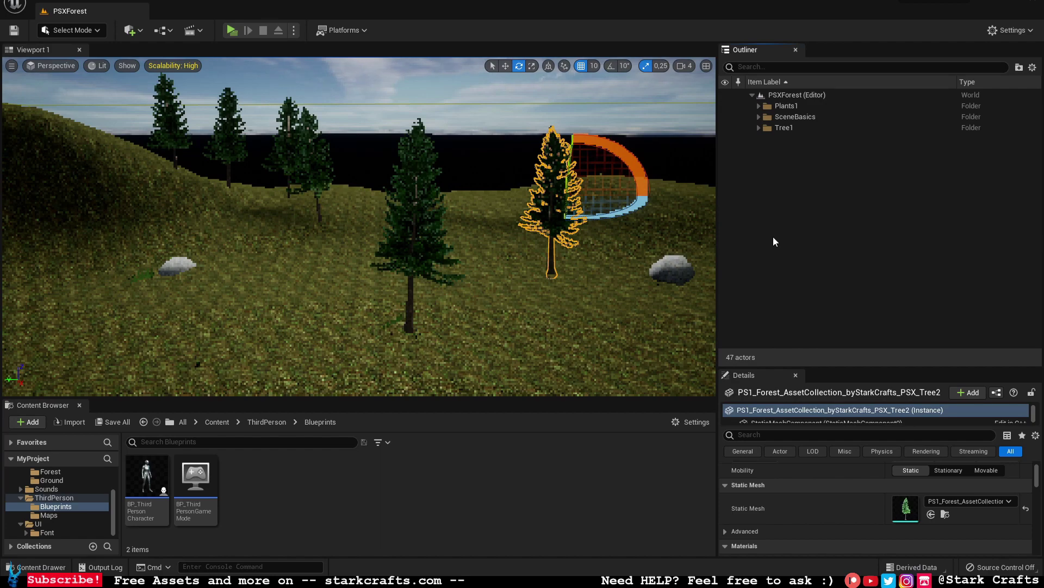
Select the grass at the large tree's base to locate it in the Outliner, and collapse the Plants1 folder
right_click_drag(497, 258, 598, 267)
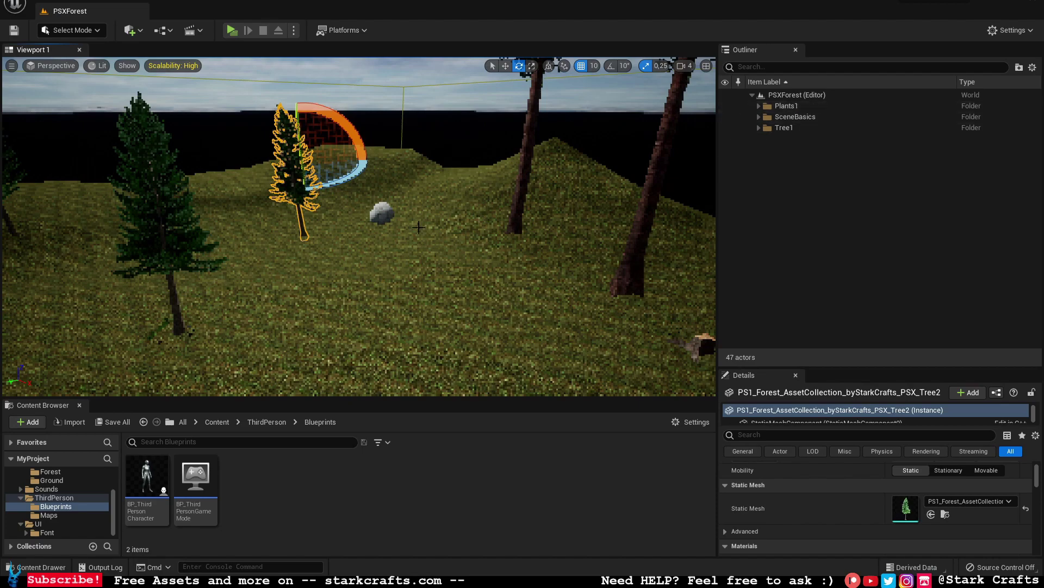
right_click_drag(420, 235, 288, 227)
left_click(275, 218)
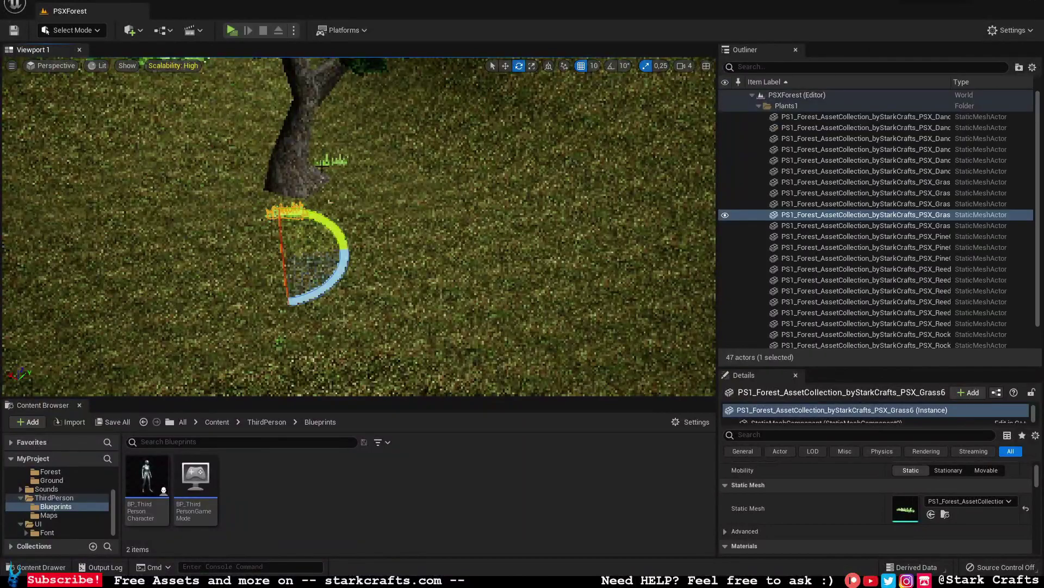
left_click(759, 107)
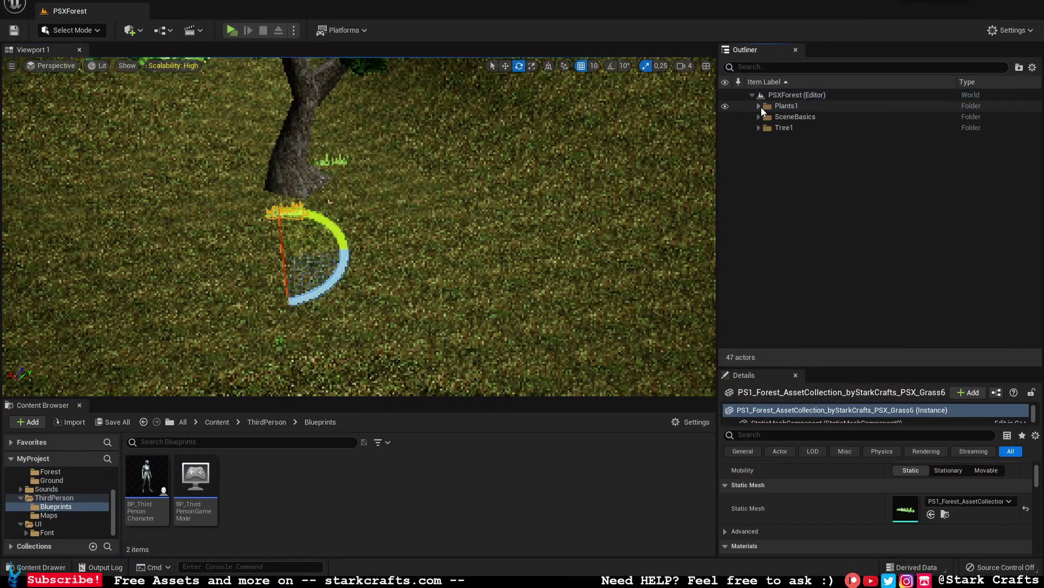
Select all descendants of the Tree1 folder and check the selected trees in the viewport
right_click_drag(468, 218, 566, 147)
right_click_drag(525, 201, 568, 163)
right_click_drag(433, 226, 549, 219)
right_click_drag(435, 243, 424, 239)
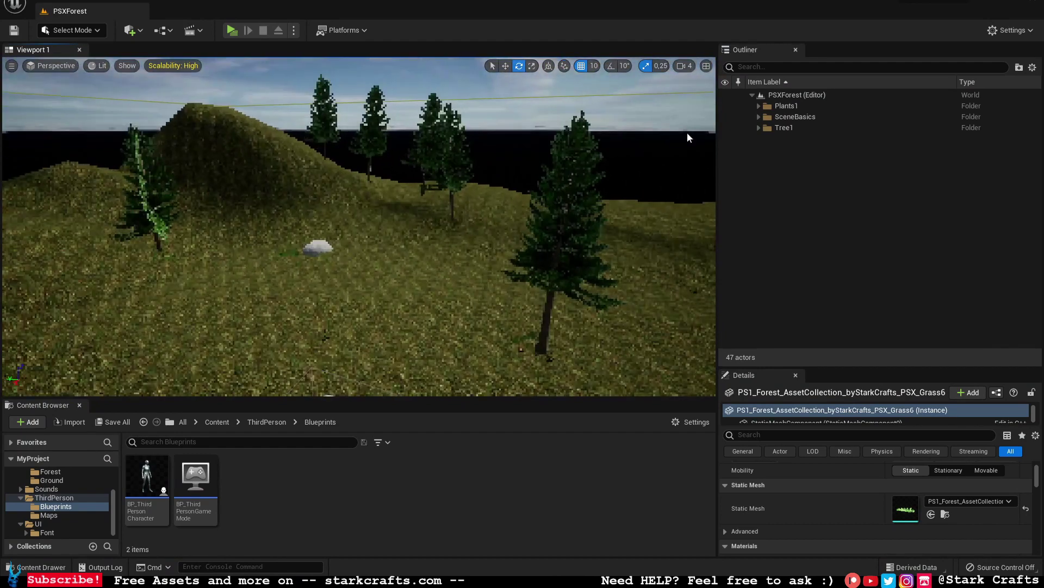
left_click(788, 129)
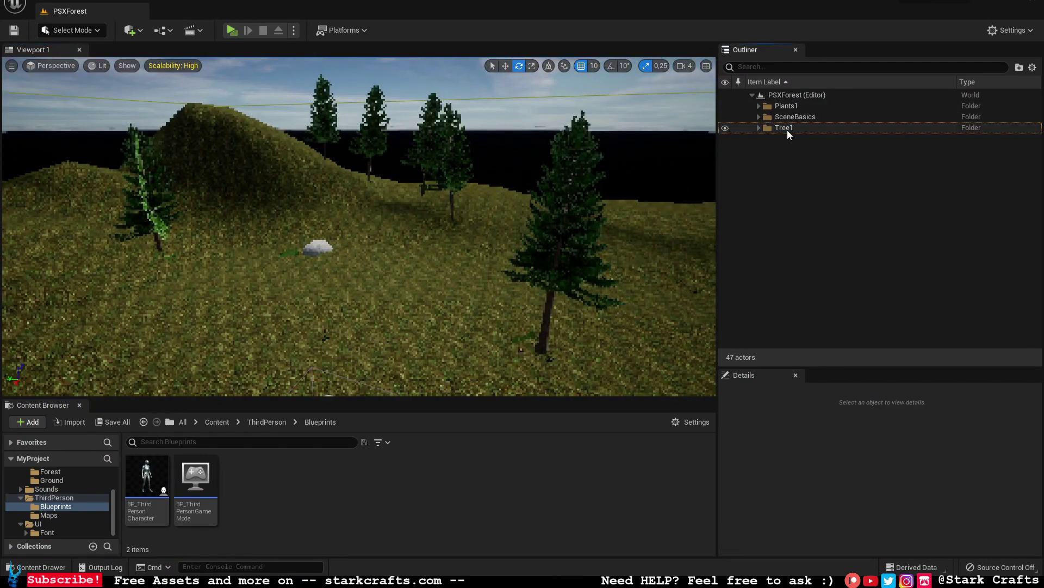
right_click(788, 129)
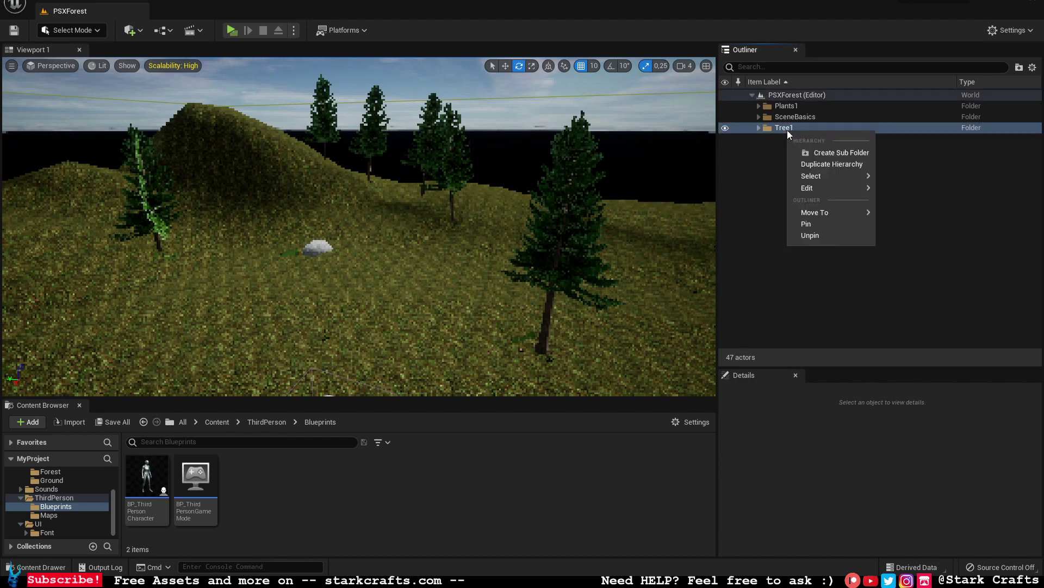
mouse_move(827, 176)
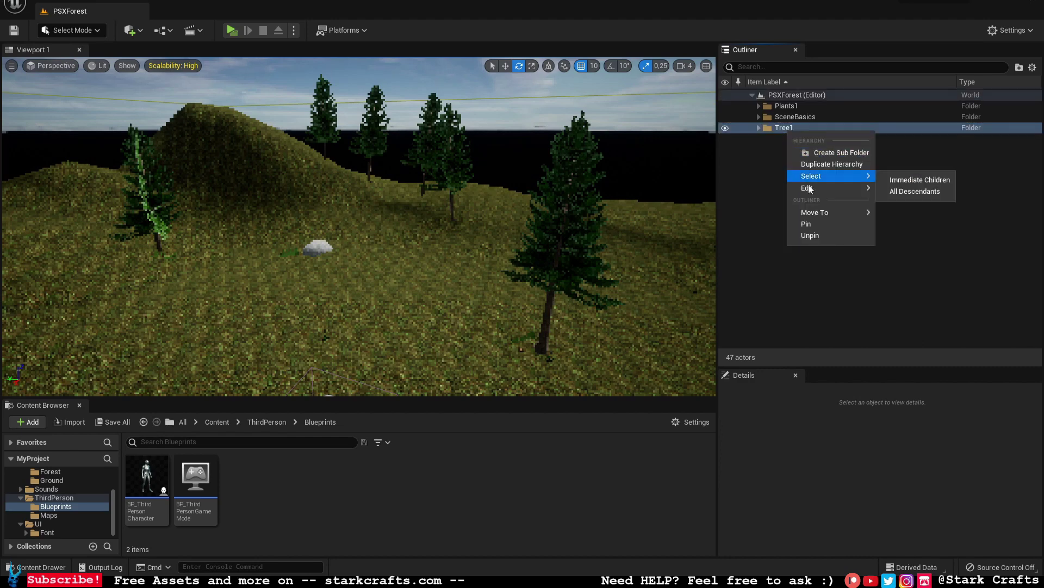
left_click(904, 192)
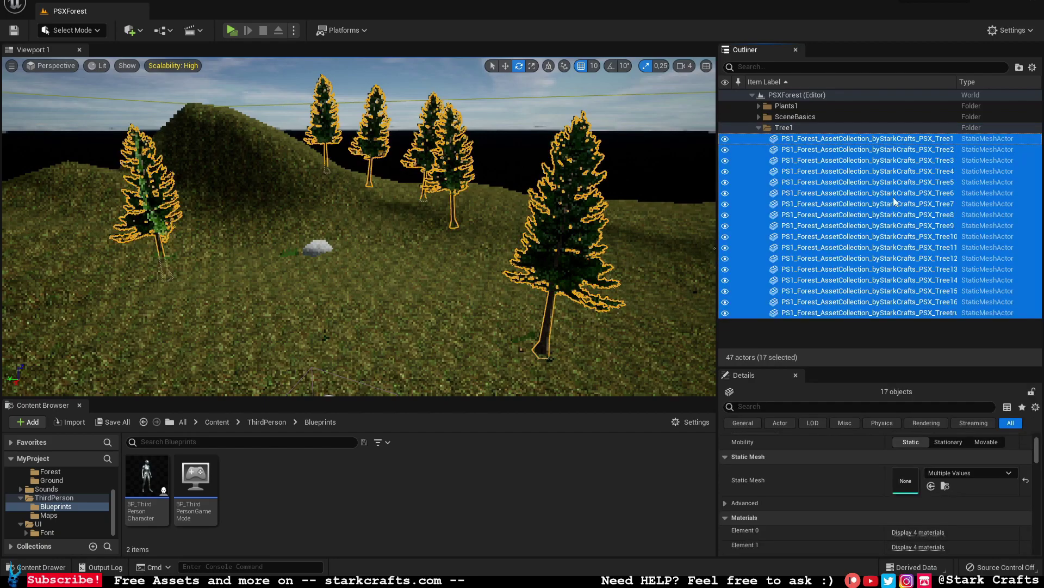
right_click_drag(359, 226, 316, 226)
right_click_drag(594, 312, 597, 312)
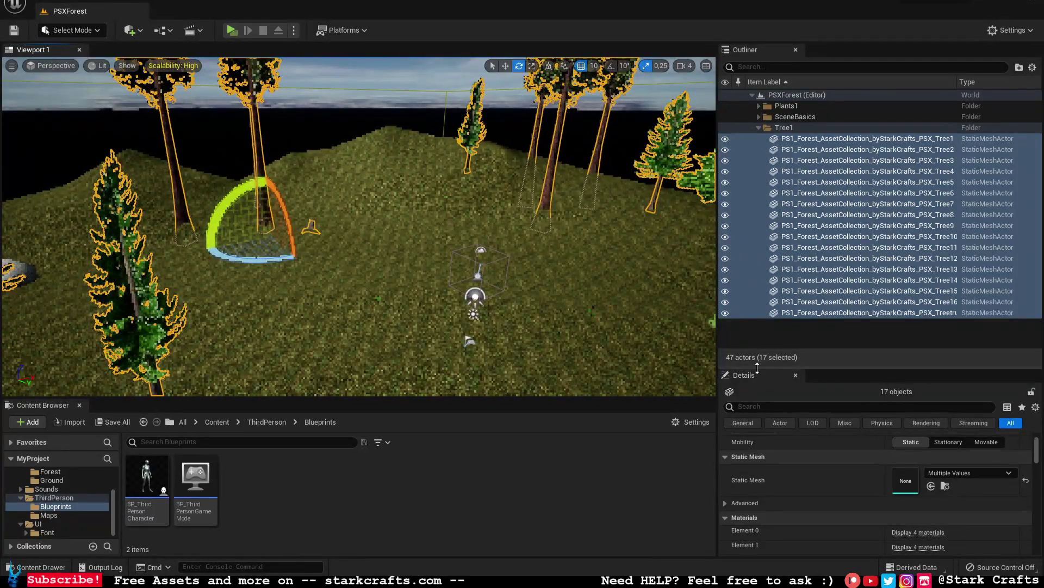
Enlarge the Details area and filter the selected trees' properties by "lod"
left_click_drag(760, 365, 759, 262)
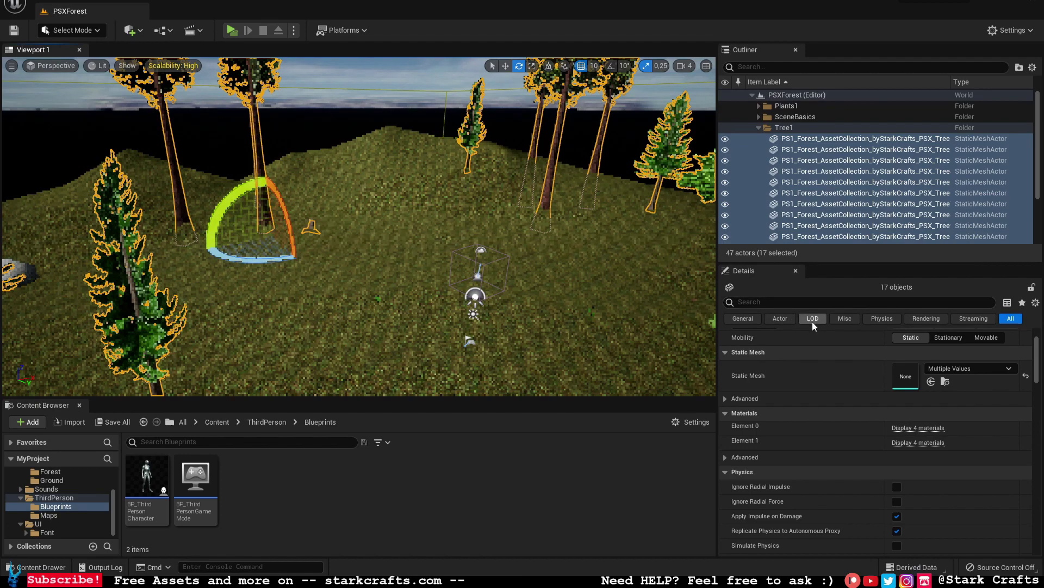
left_click(797, 303)
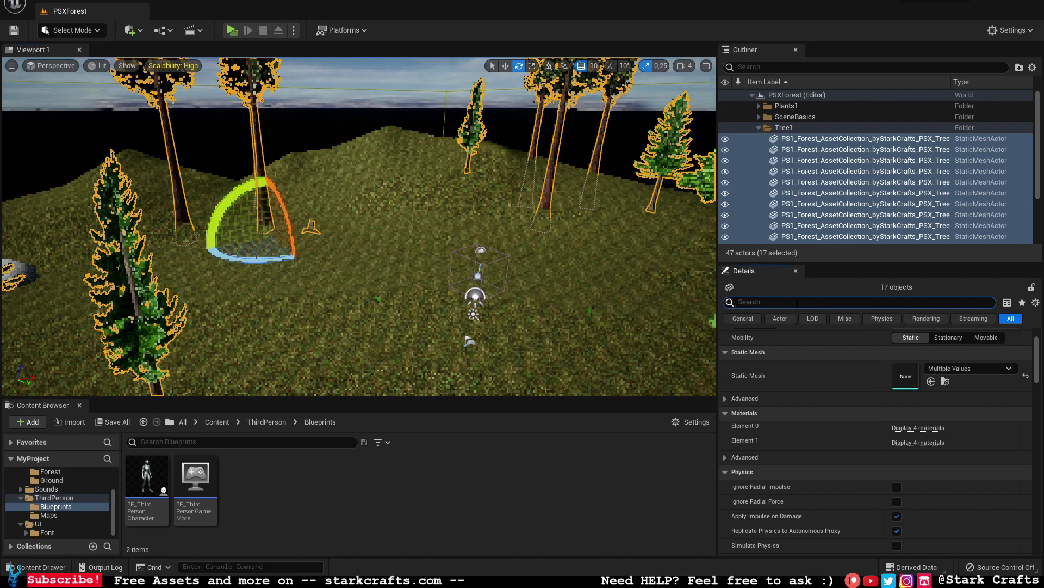
type("l")
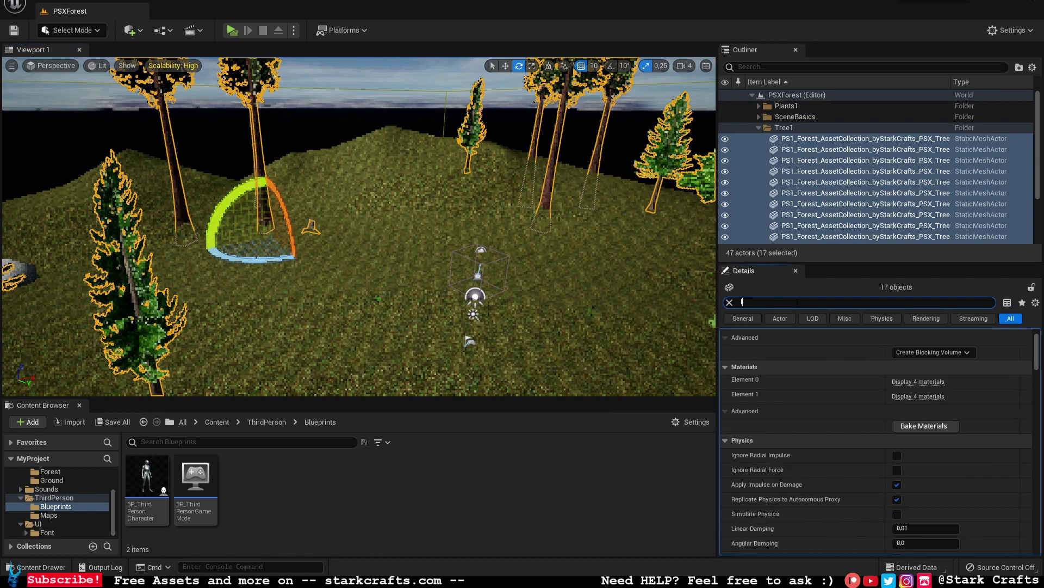
type("od")
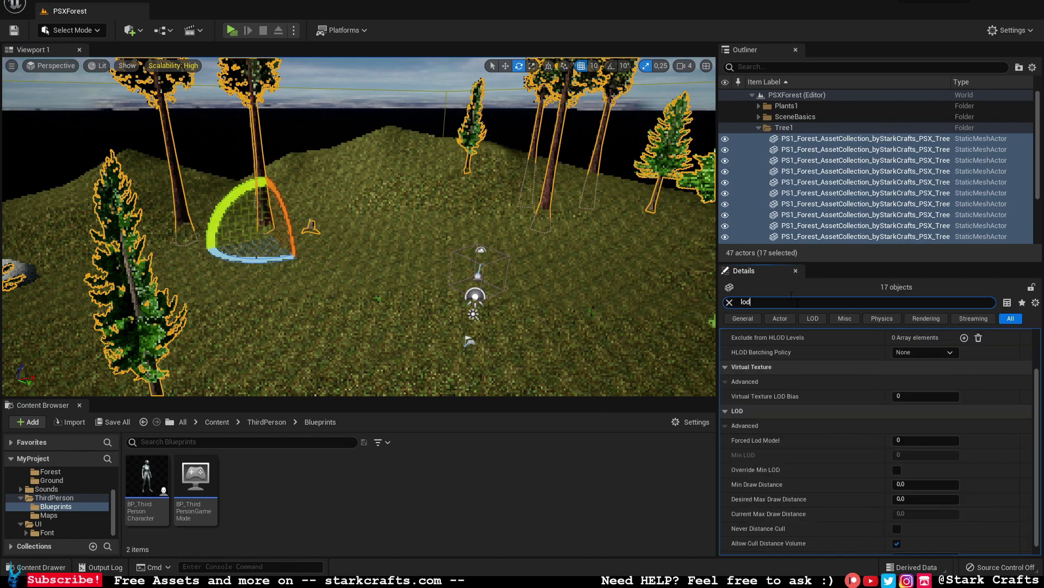
Set the selected trees' Desired Max Draw Distance to 7500, collapse the Tree1 folder and save the level
scroll(845, 438, "down", 1)
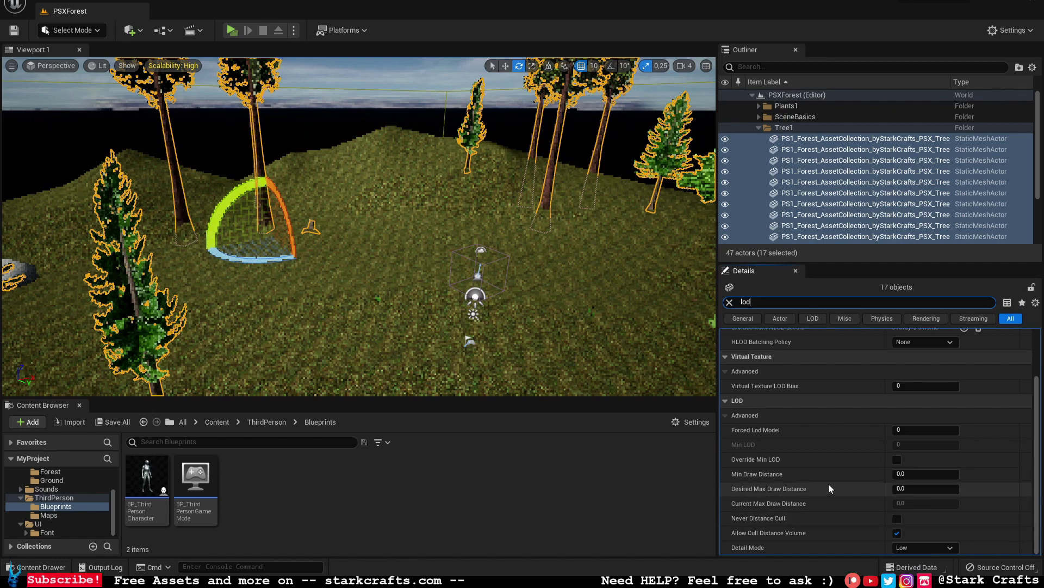
left_click(920, 488)
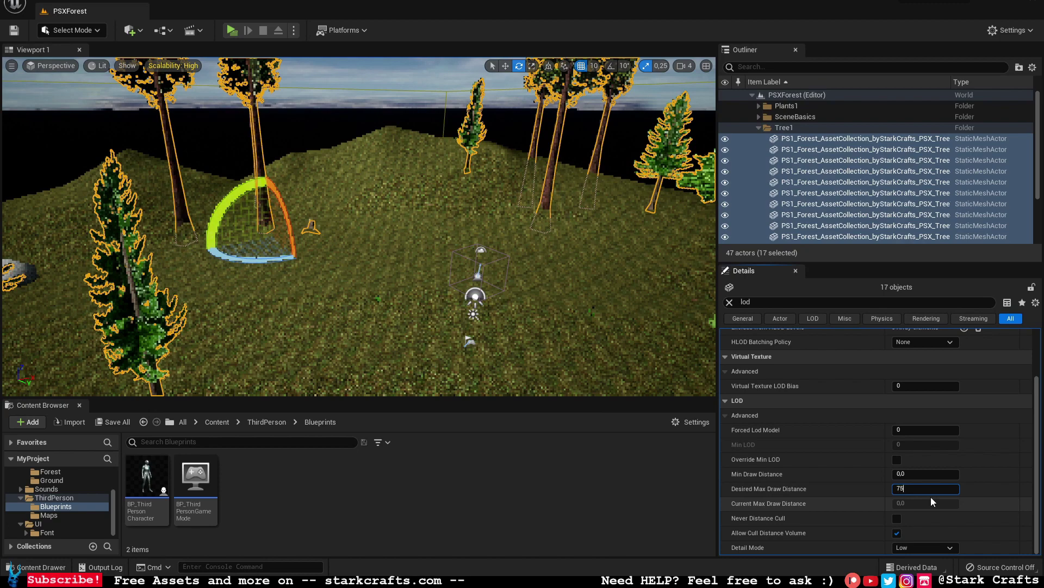
type("00")
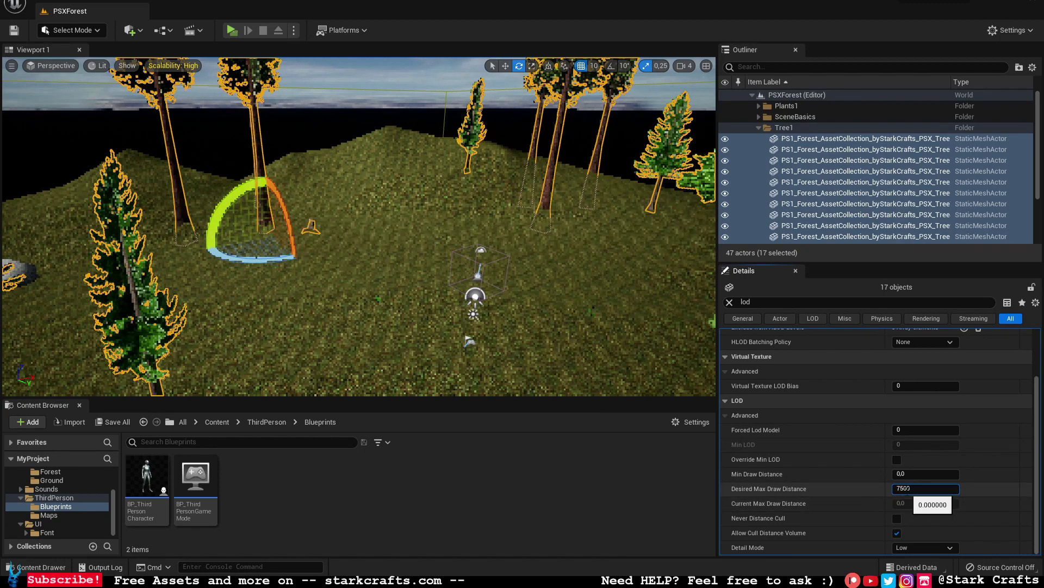
left_click(569, 487)
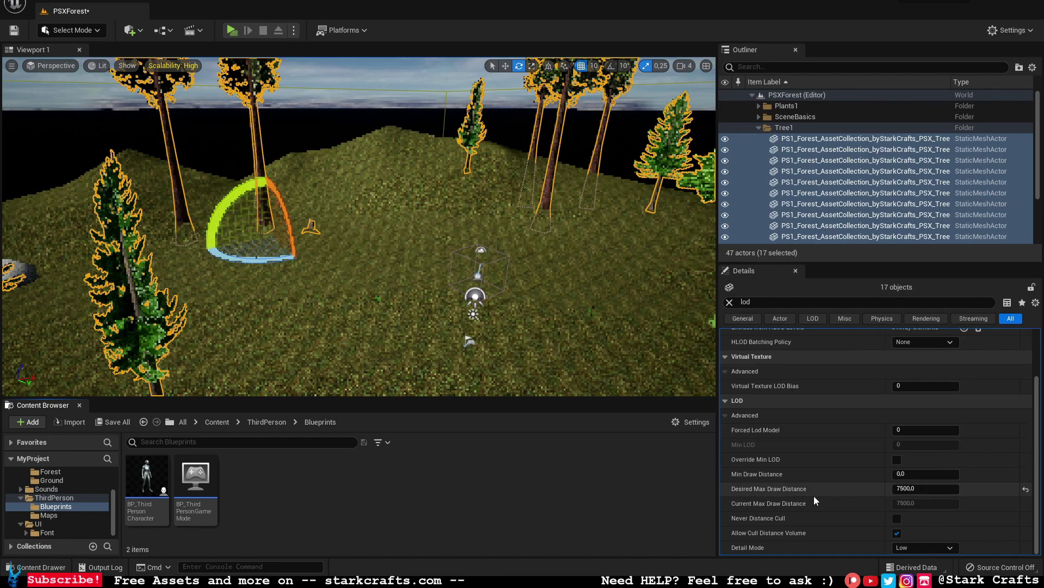
left_click(759, 127)
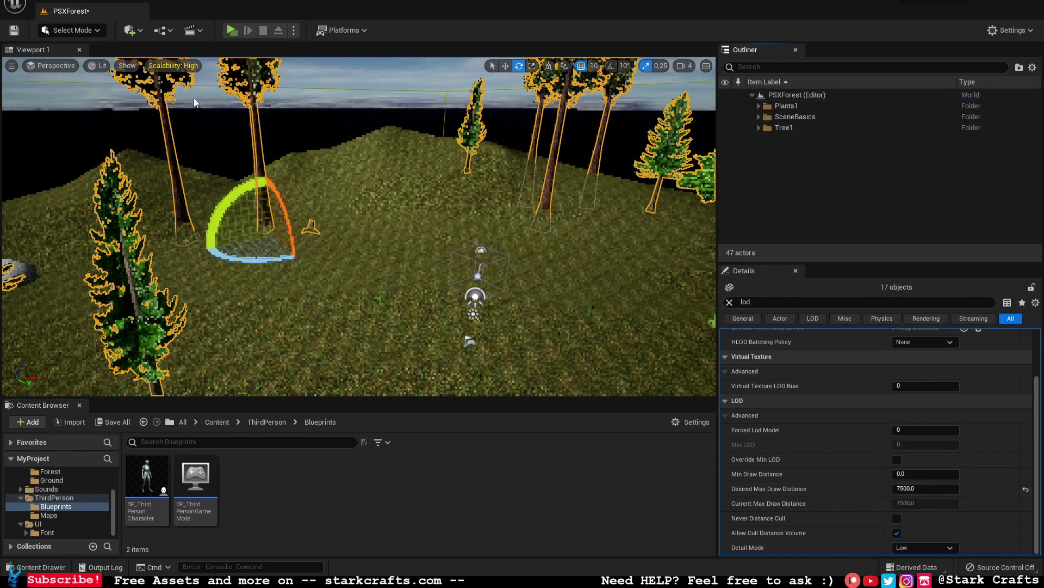
left_click(14, 30)
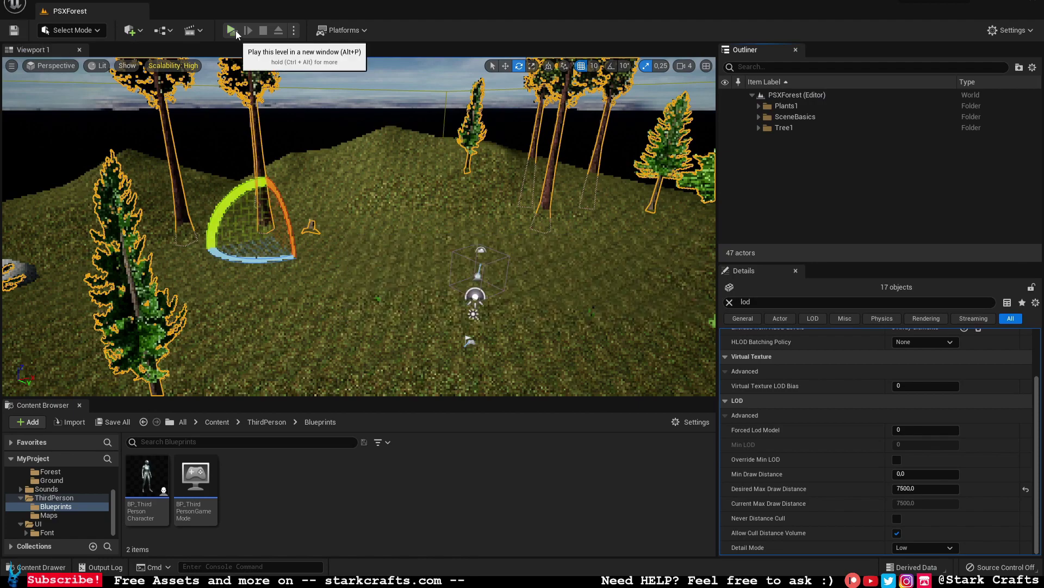
Play the level and run the character around the forest to check how trees appear and vanish with distance
left_click(236, 30)
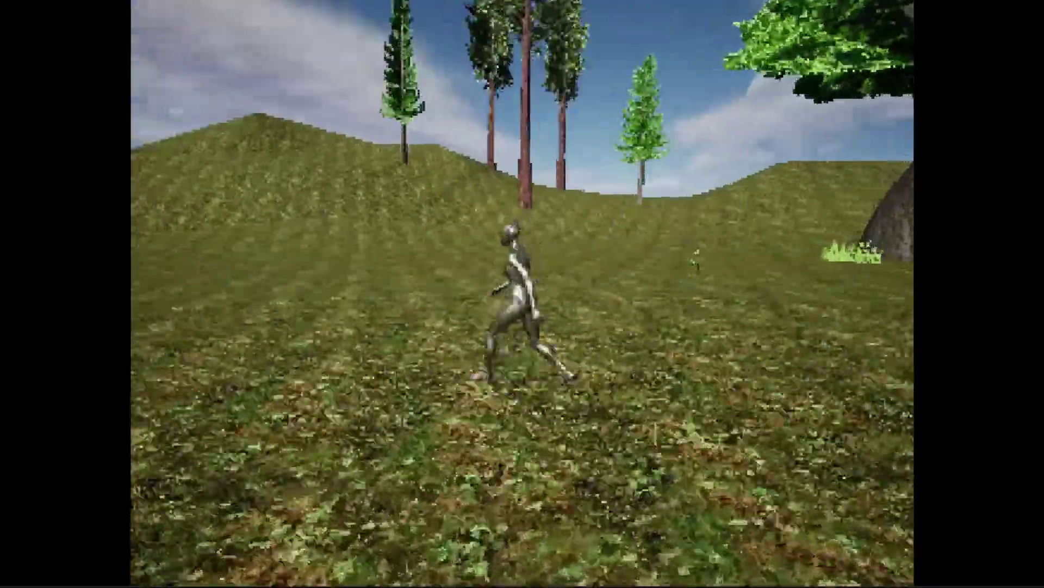
key("w")
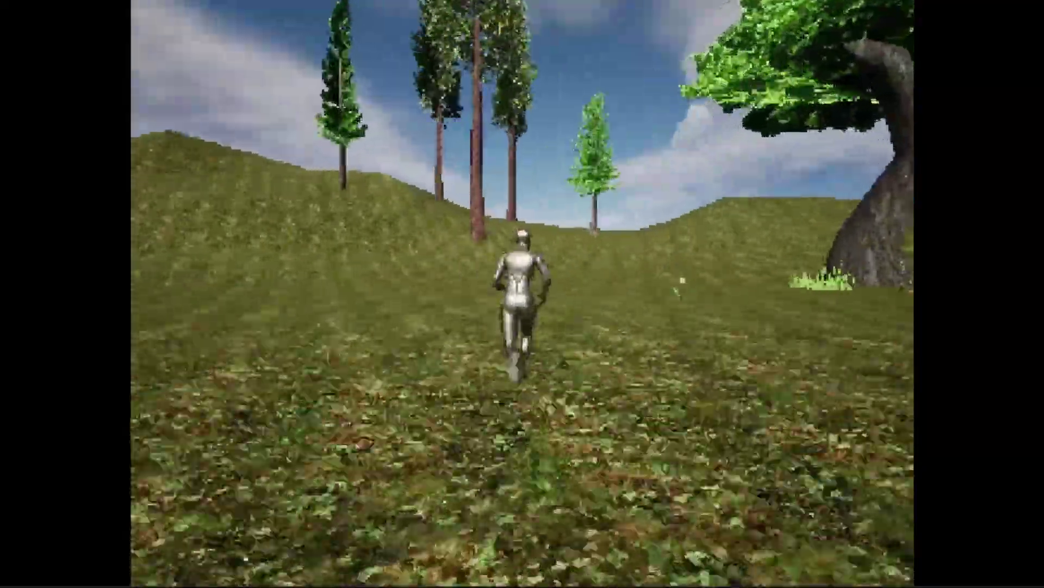
key("s")
key("s")
key("s")
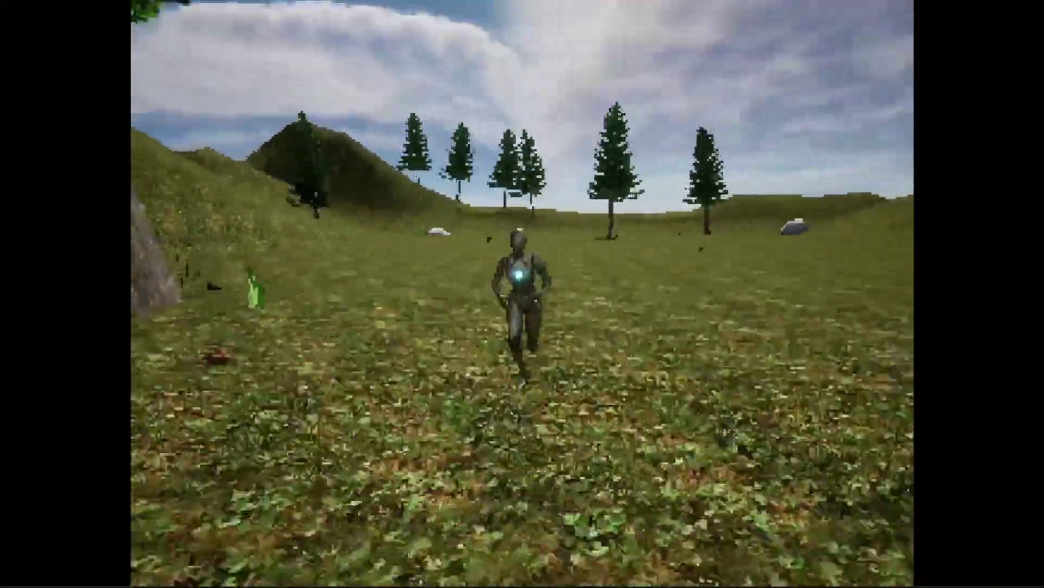
key("d")
key("s")
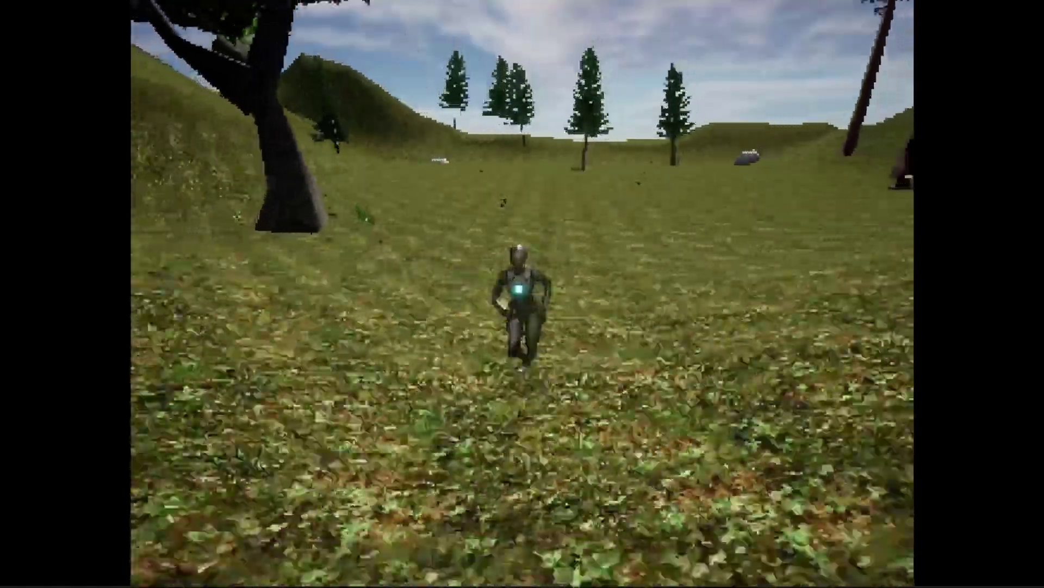
key("a")
key("s")
key("a")
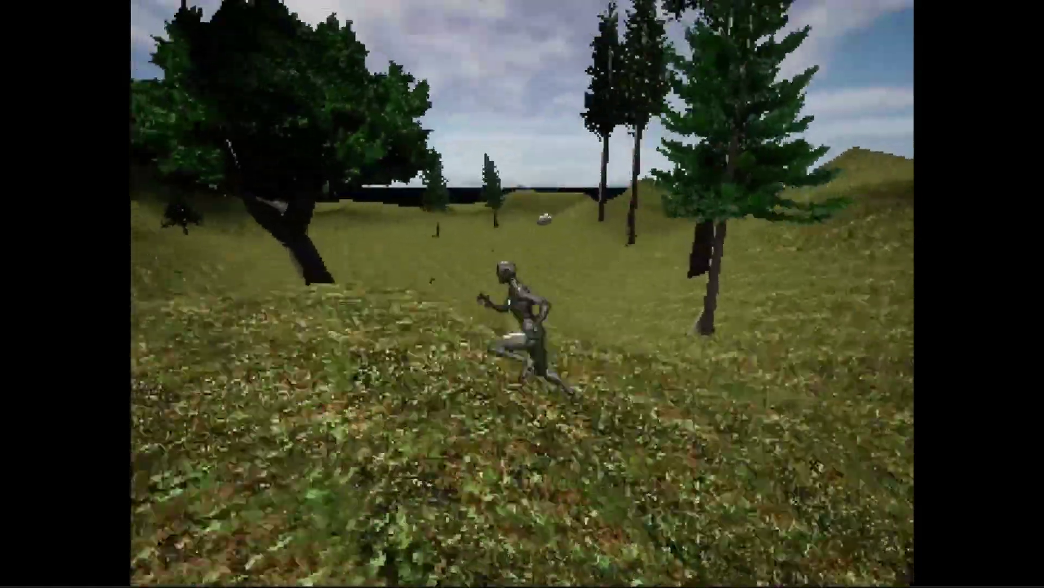
key("d")
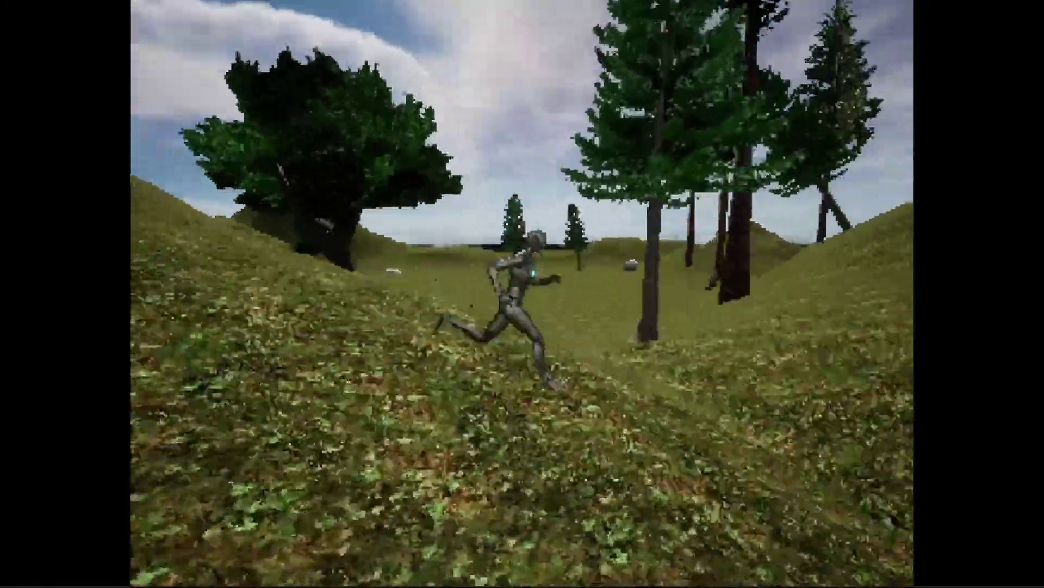
key("w")
key("w")
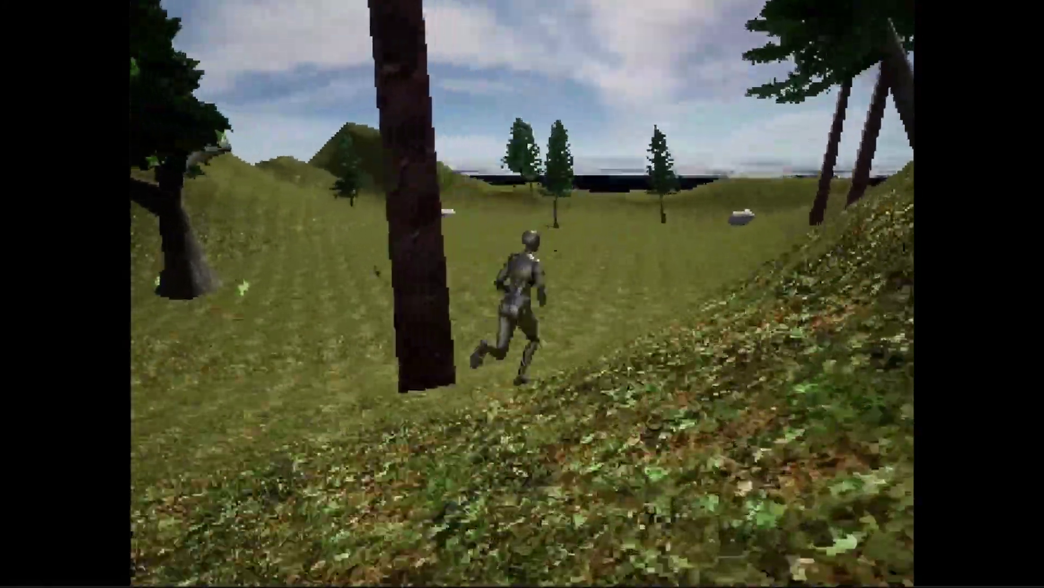
key("a")
key("w")
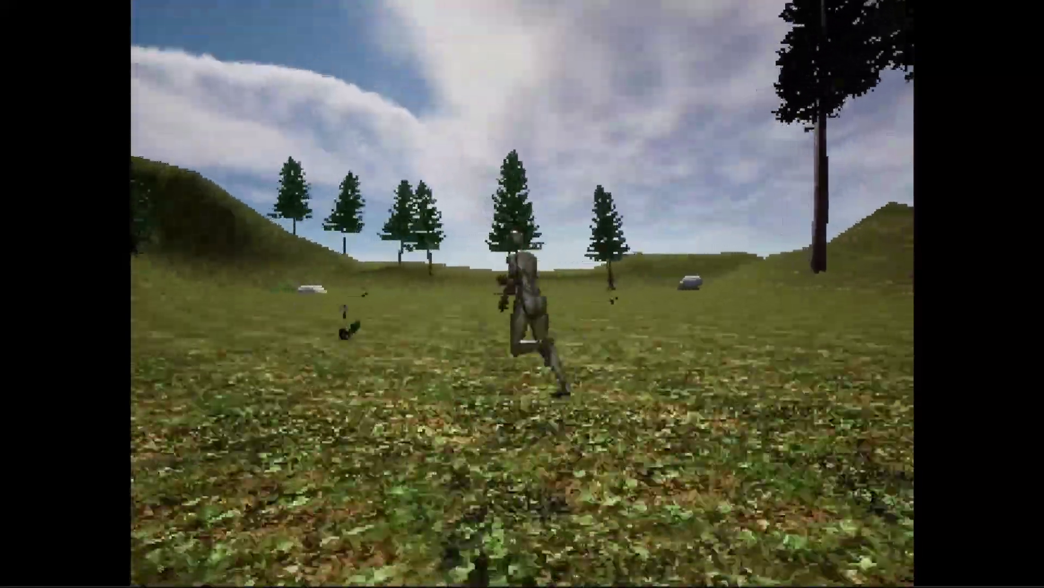
key("s")
key("a")
key("s")
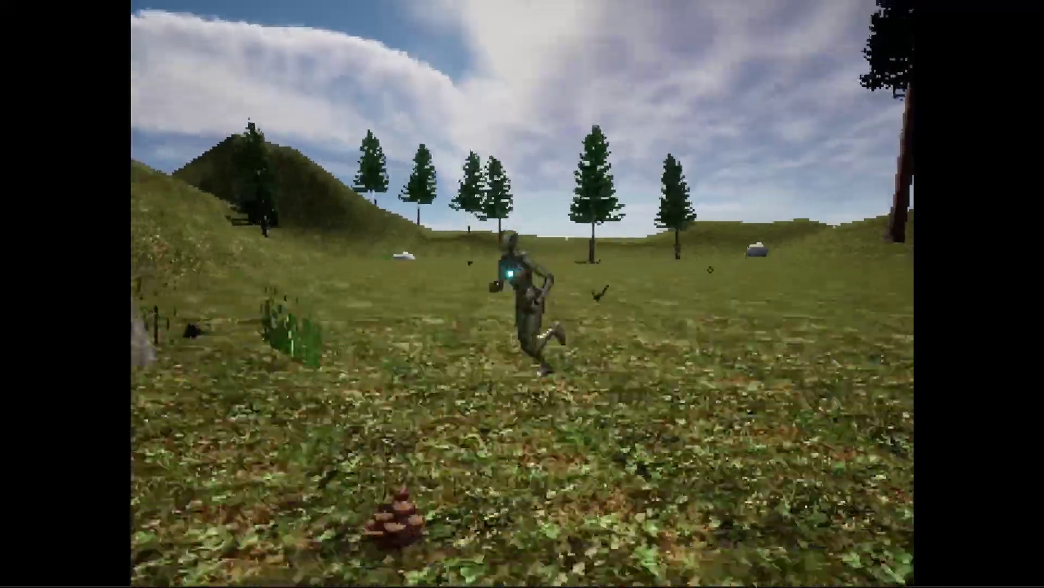
key("s")
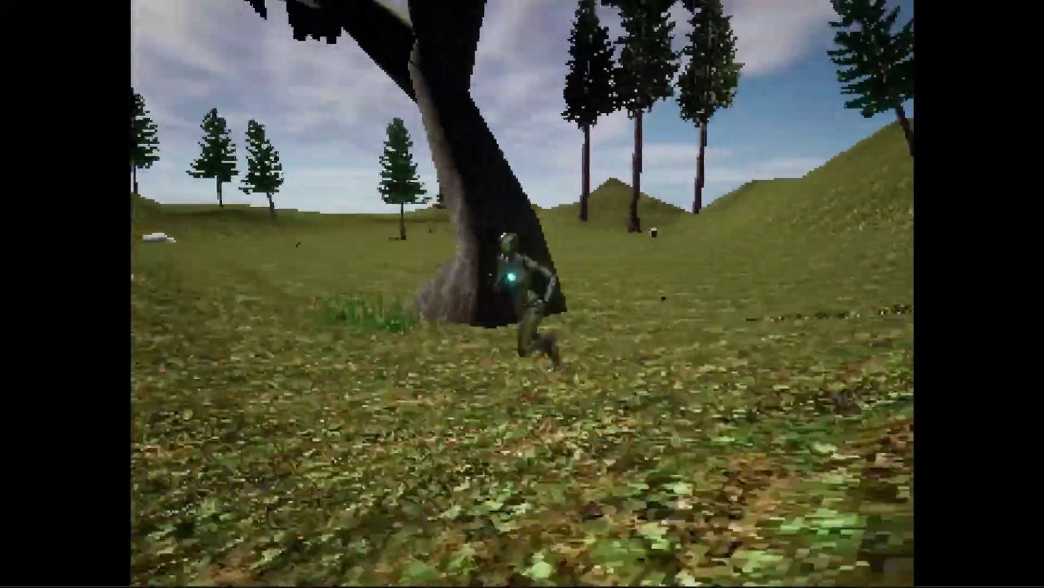
key("a")
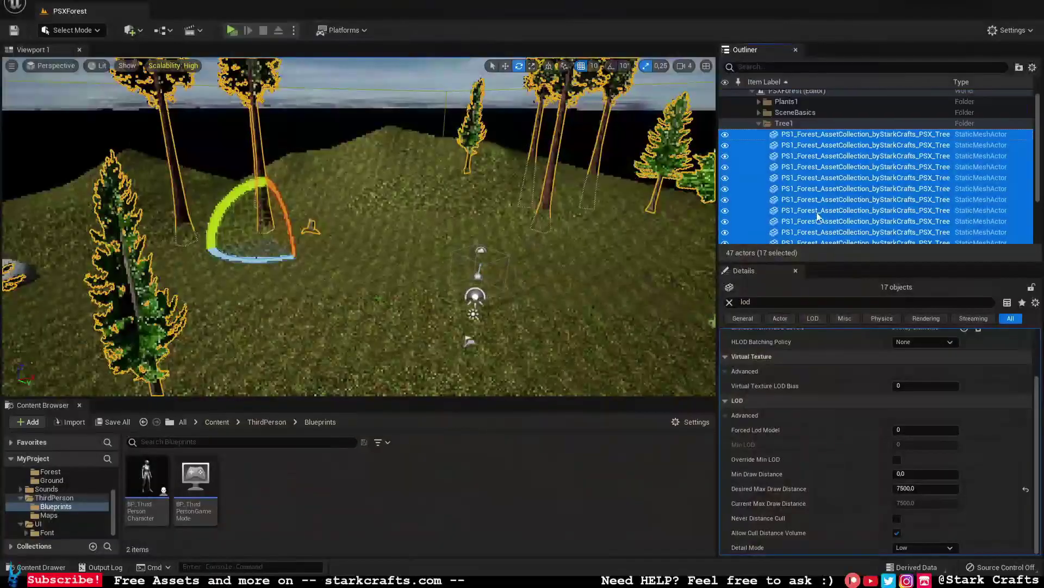
Collapse the Tree1 folder, select all descendants of the Plants1 folder and check the selected plants in the viewport
scroll(736, 148, "up", 3)
left_click(759, 129)
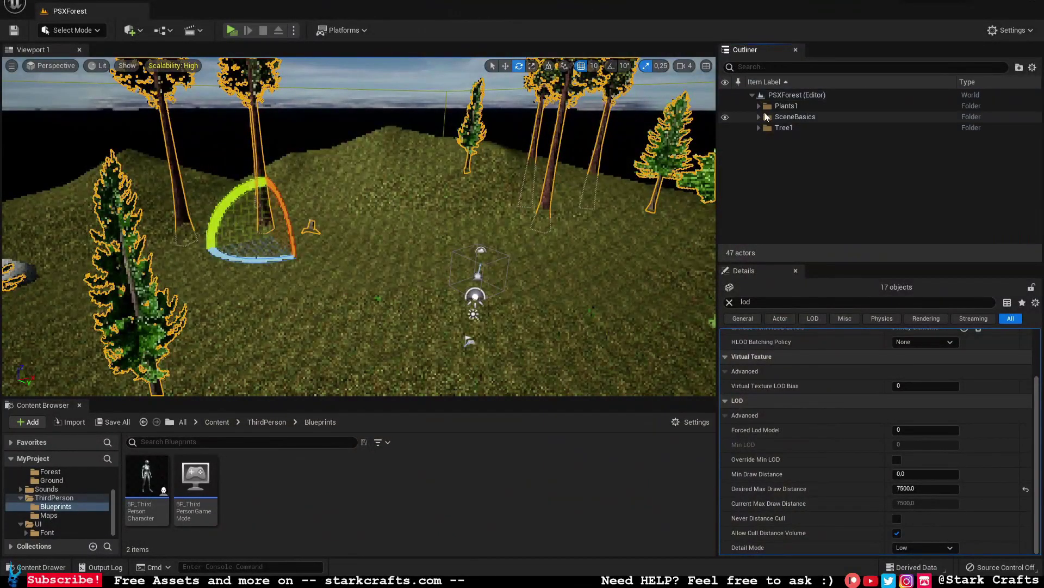
left_click(791, 109)
right_click(791, 106)
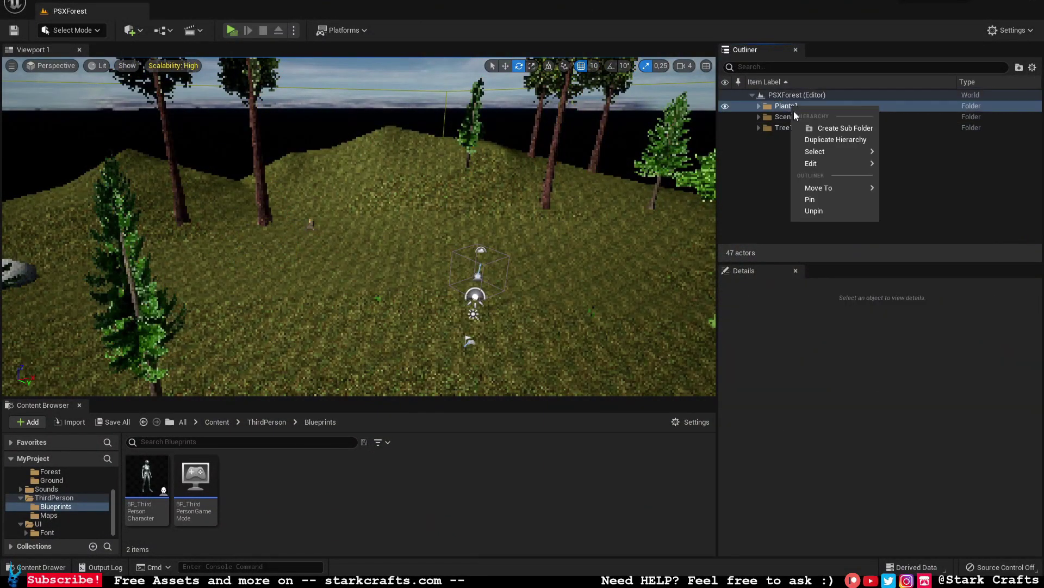
mouse_move(831, 152)
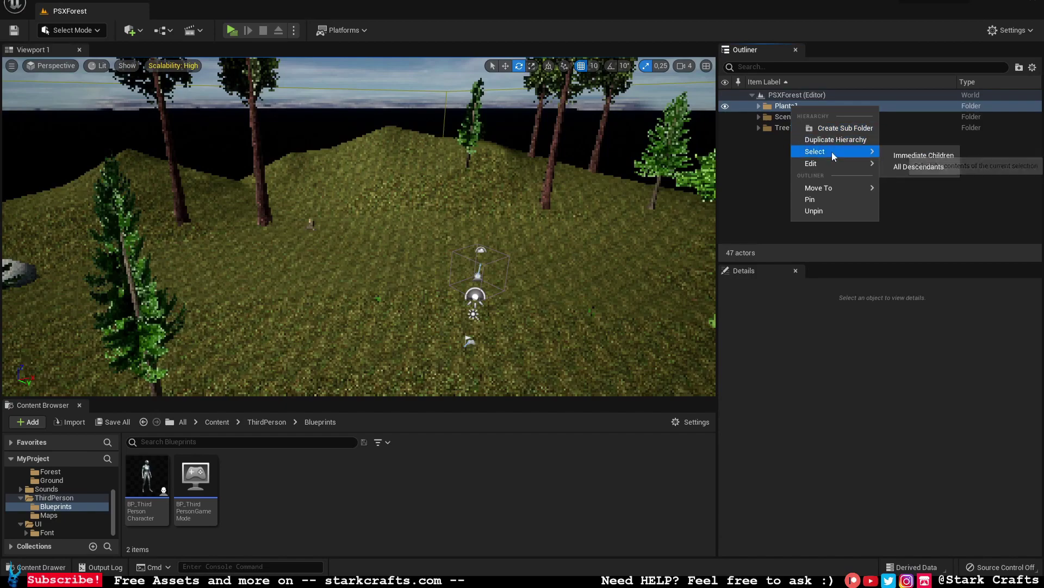
left_click(925, 166)
right_click_drag(385, 188, 283, 198)
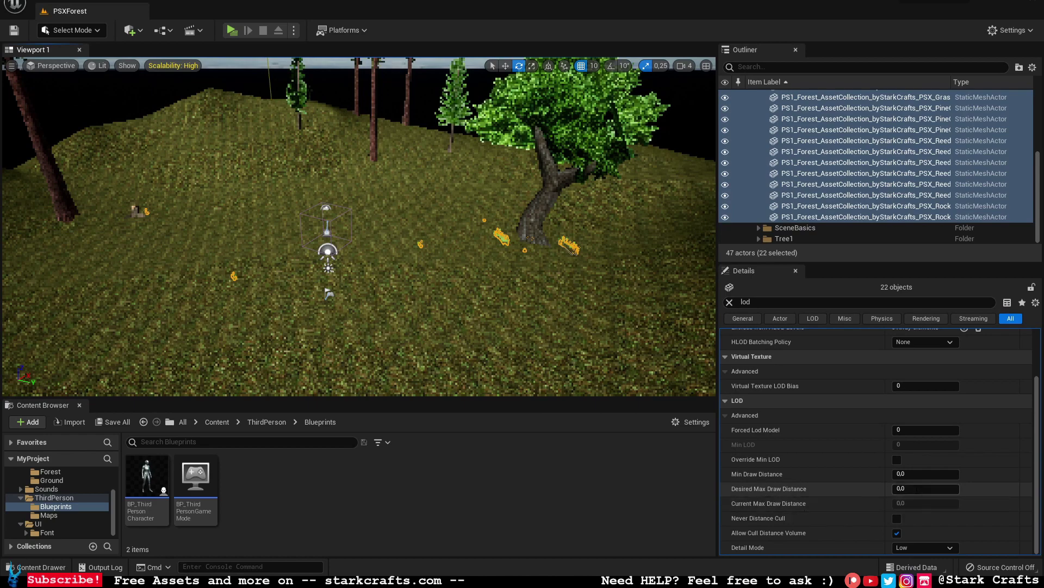
Set the selected plants' Desired Max Draw Distance to 2500, save the level and collapse the Plants1 folder
left_click(920, 489)
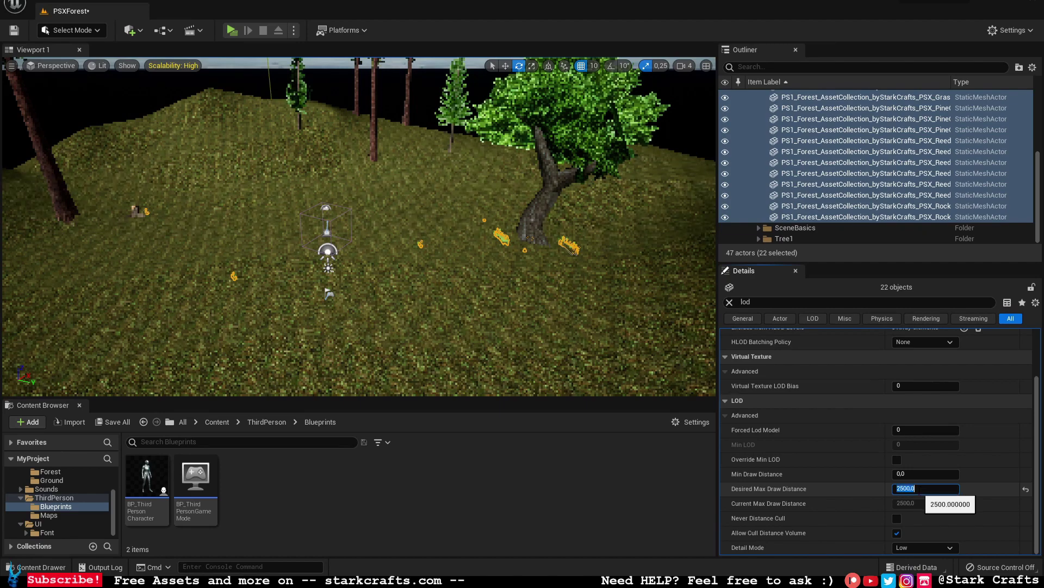
key("Return")
left_click(14, 30)
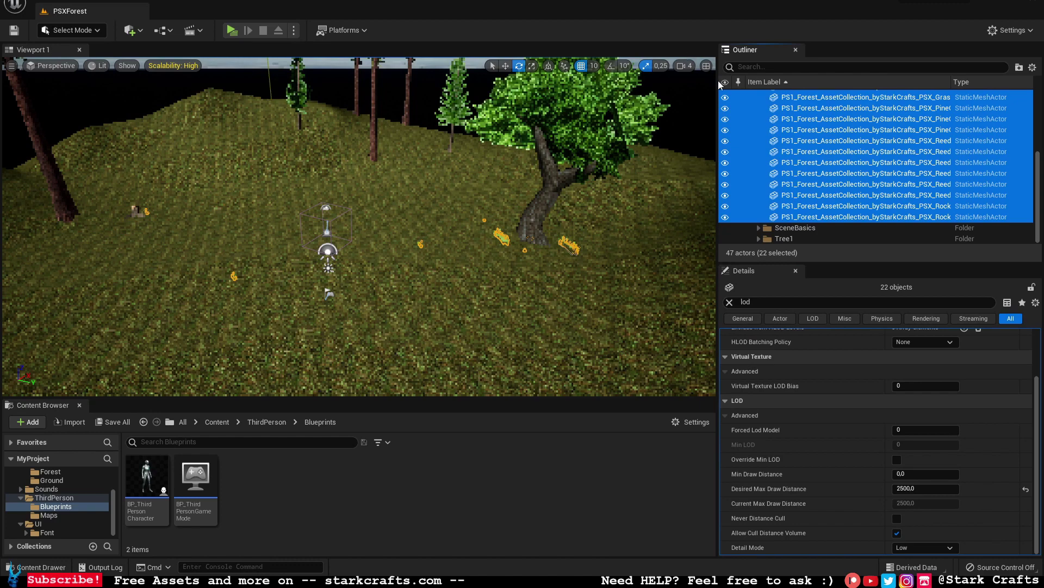
scroll(791, 133, "up", 6)
left_click(759, 101)
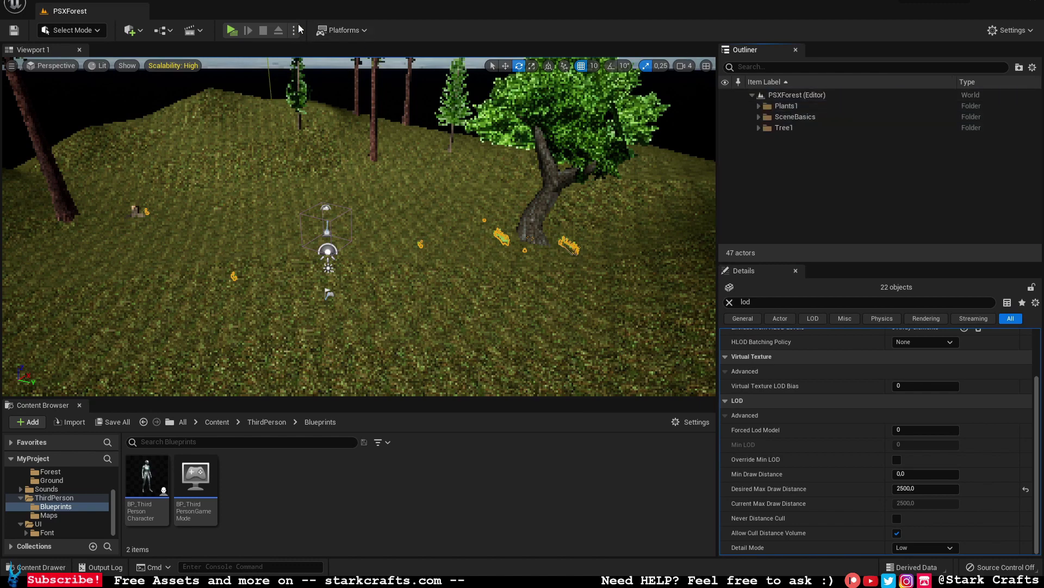
Play the level again and run the character through the forest to check the draw distance of the small plants
left_click(232, 30)
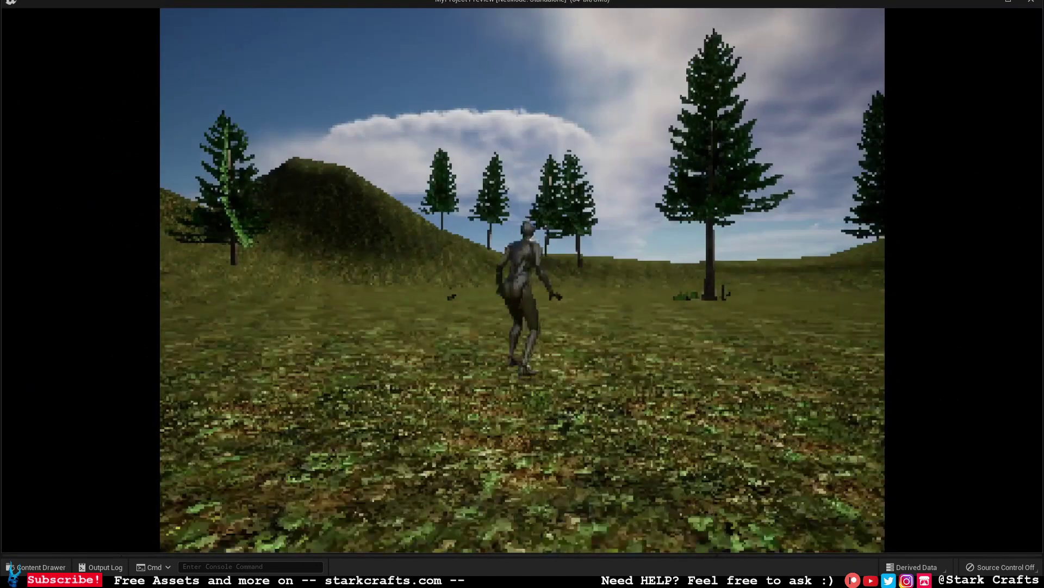
key("w")
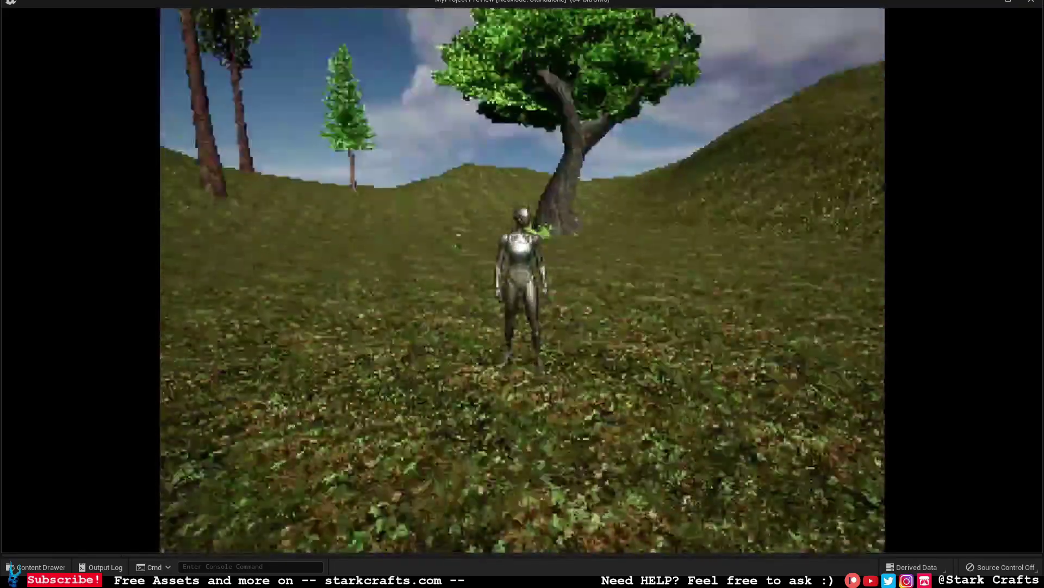
key("w")
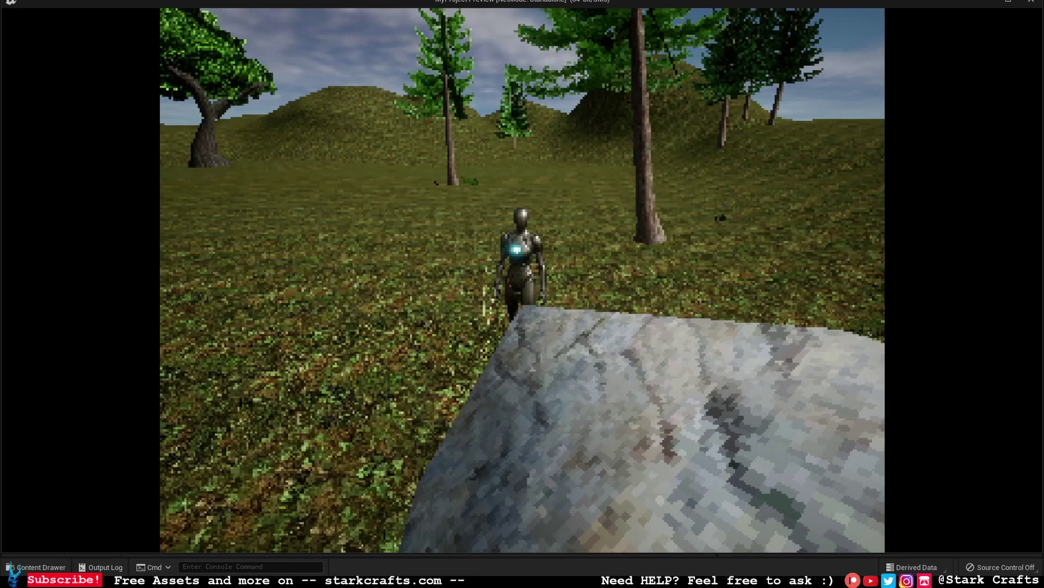
key("w")
key("w")
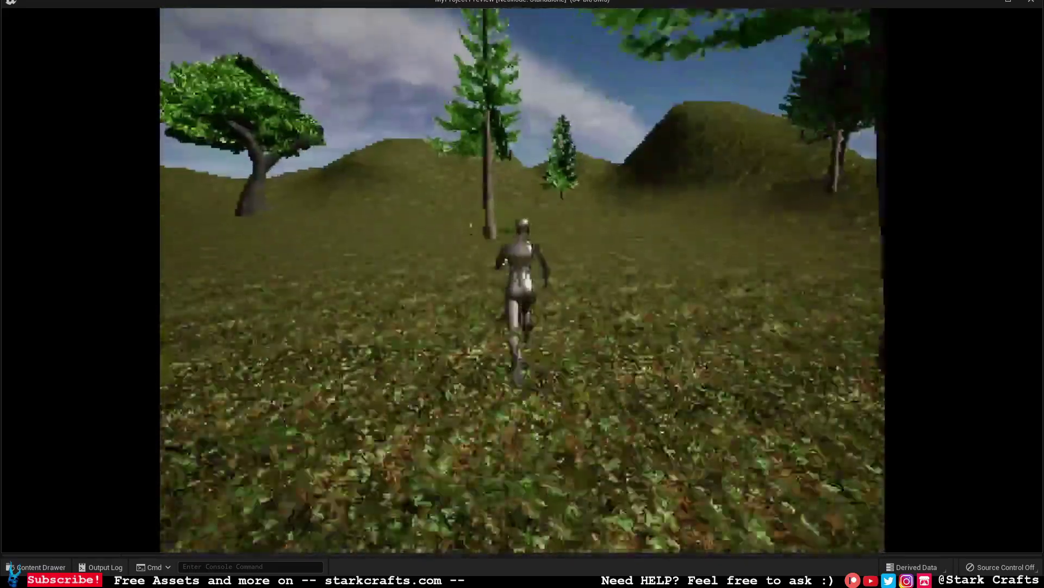
key("w")
key("w")
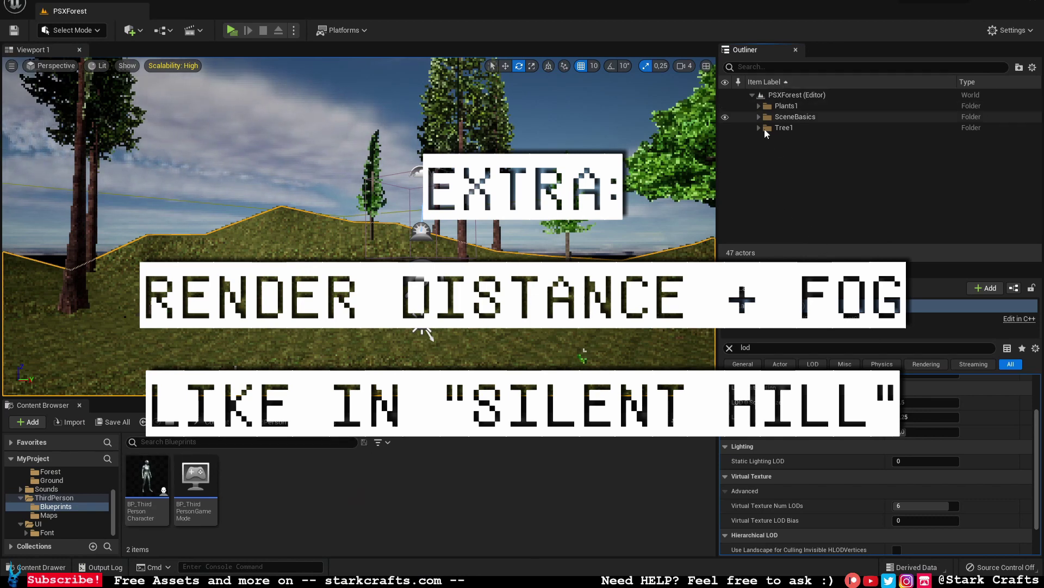
Find and select the PostProcessVolume by searching the Outliner for "post", and filter its properties by "mat"
left_click(729, 348)
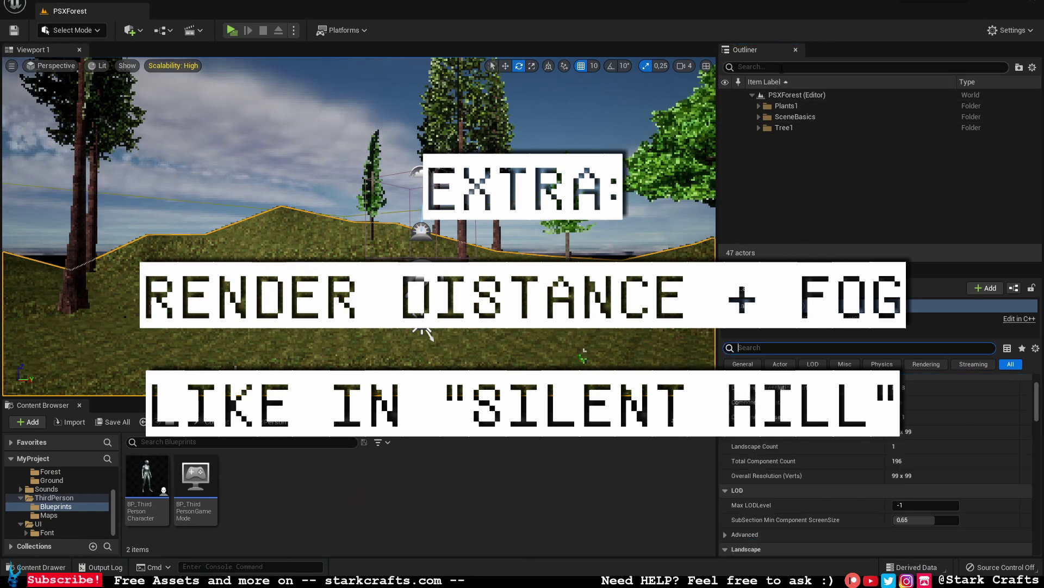
type("post")
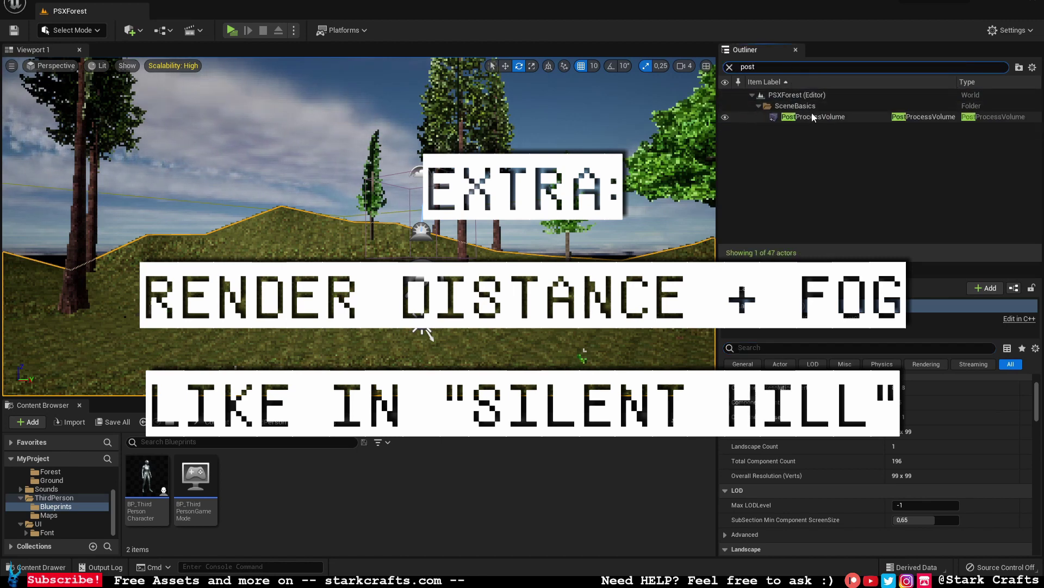
left_click(773, 117)
left_click(759, 347)
type("mat")
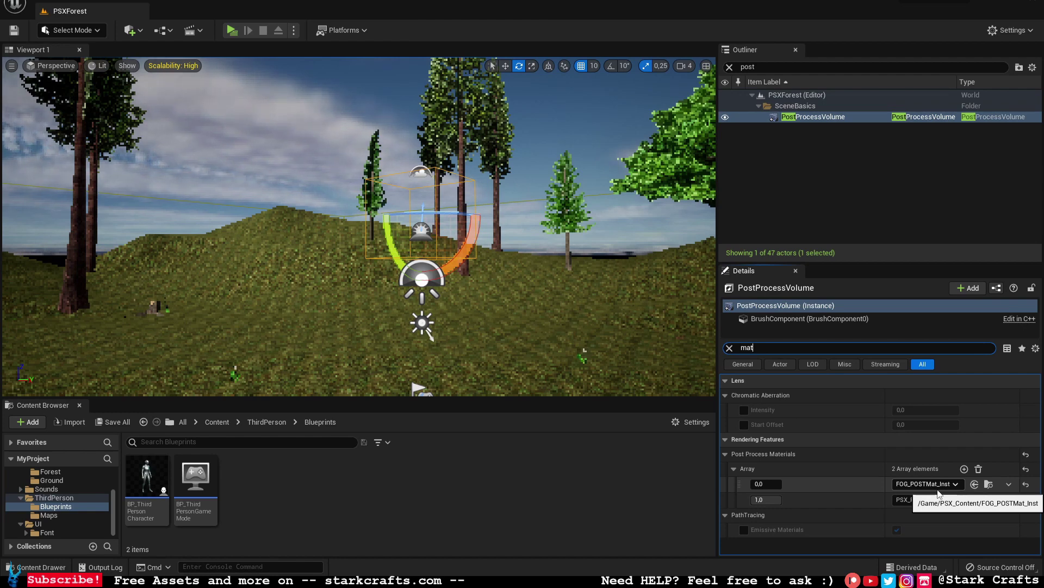
Set the weight of the FOG_POSTMat_Inst post process material to 1
left_click(766, 484)
type("1")
key("Return")
left_click_drag(766, 483, 782, 484)
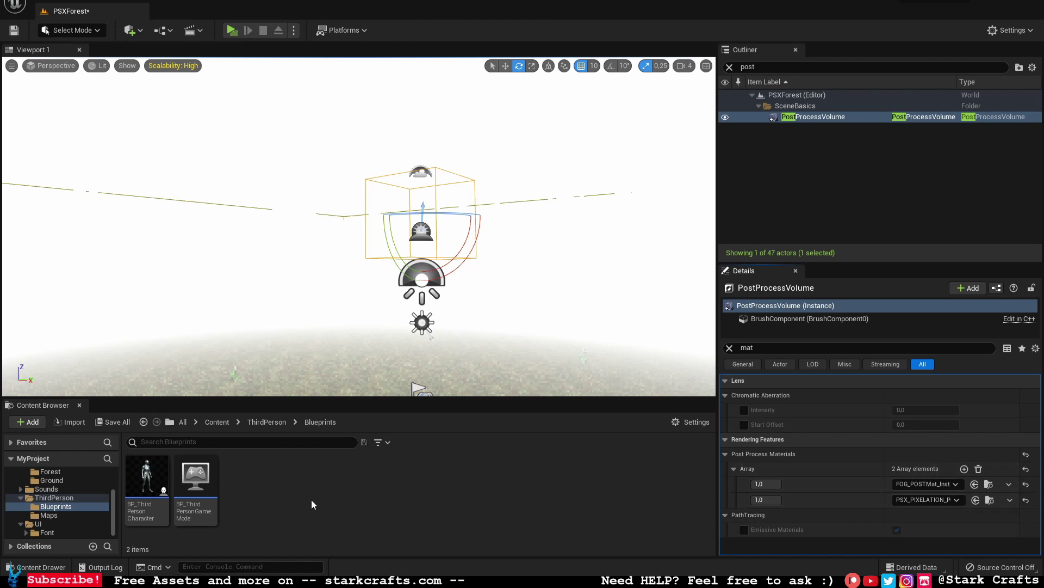
Open the FOG_POSTMat_Inst material instance from the PSX_Content folder, check its FogDISTANCE parameter, then save and close it
scroll(60, 483, "up", 2)
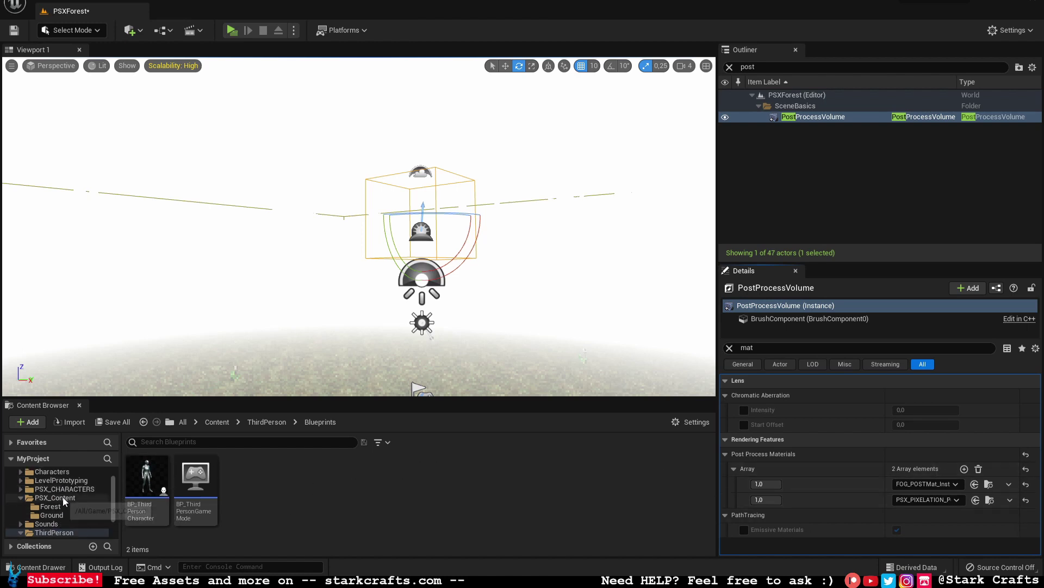
left_click(64, 498)
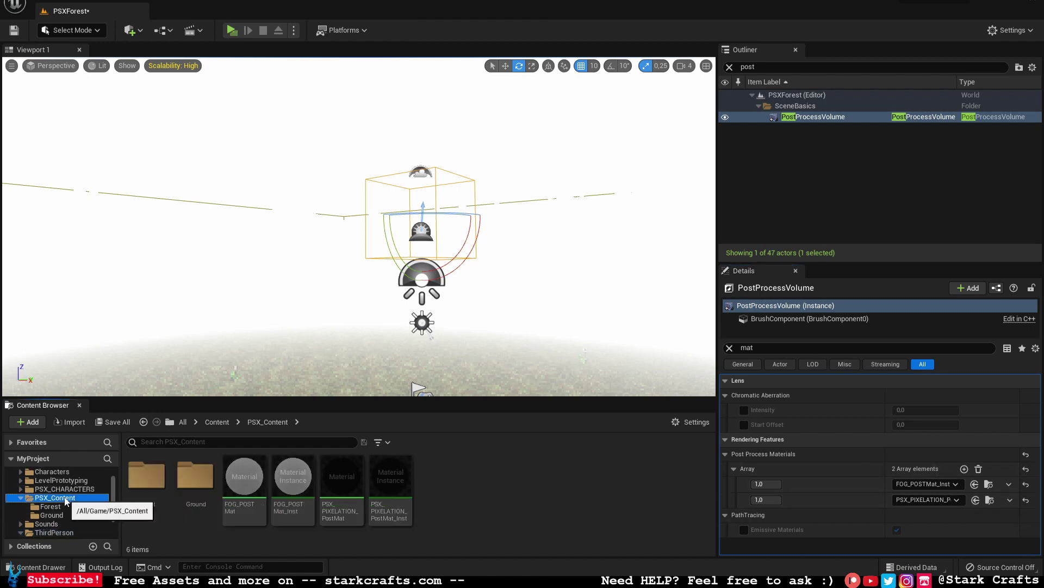
double_click(285, 525)
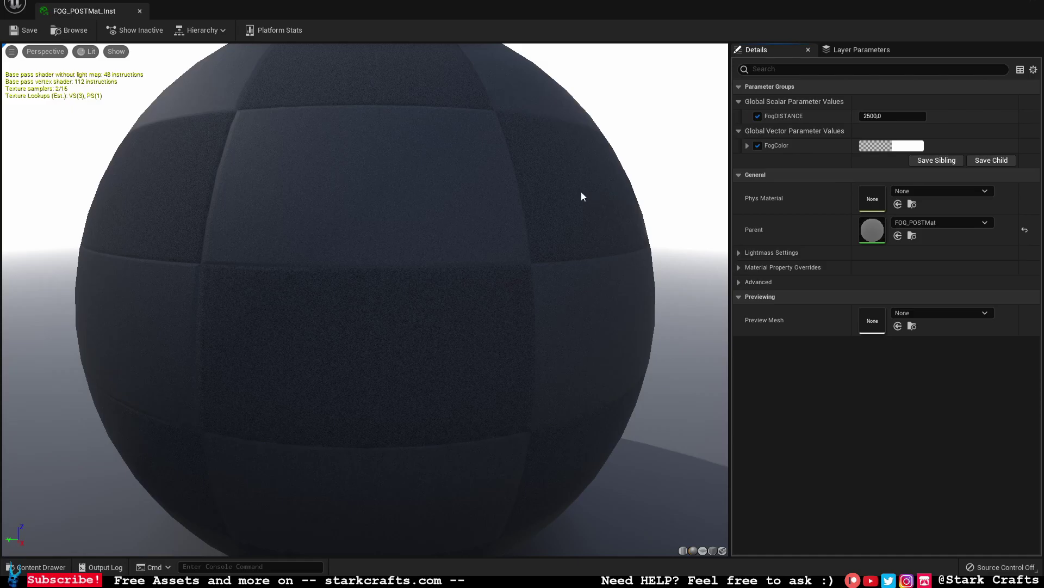
left_click(32, 31)
left_click(1032, 5)
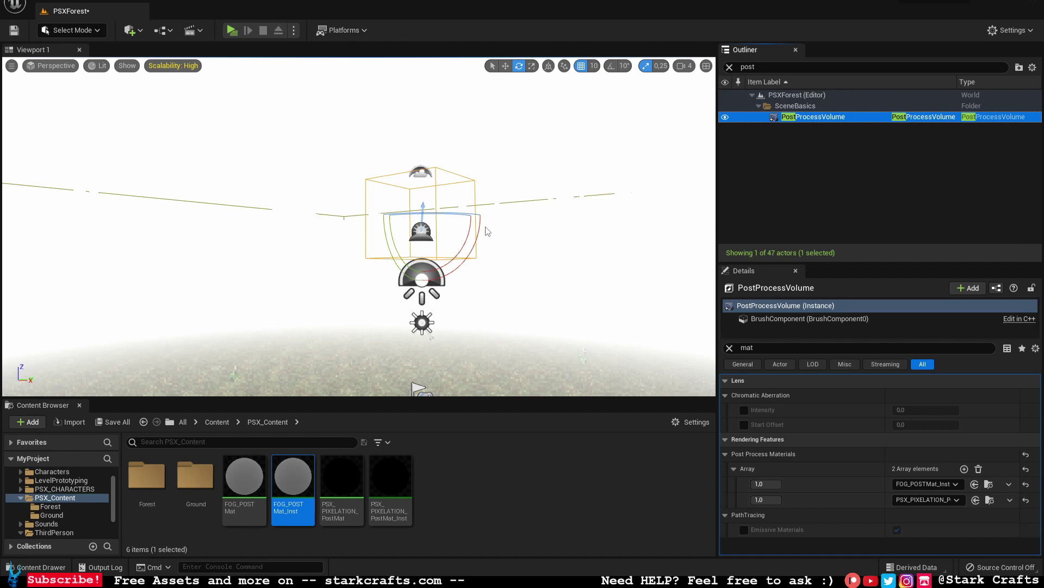
Play the level and run the character across the forest to check the fog against the draw distance of trees and plants
left_click(235, 29)
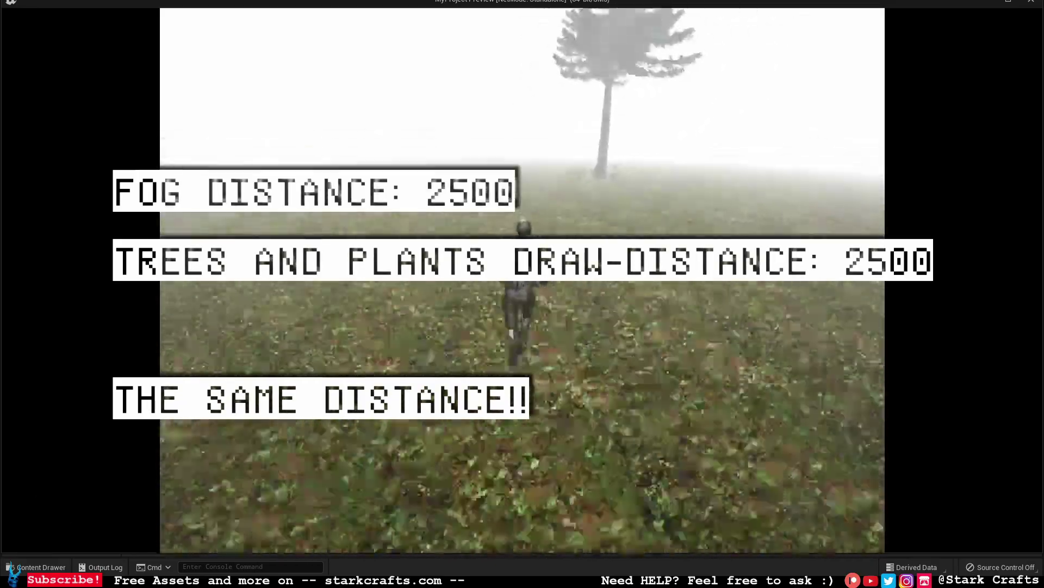
key("w")
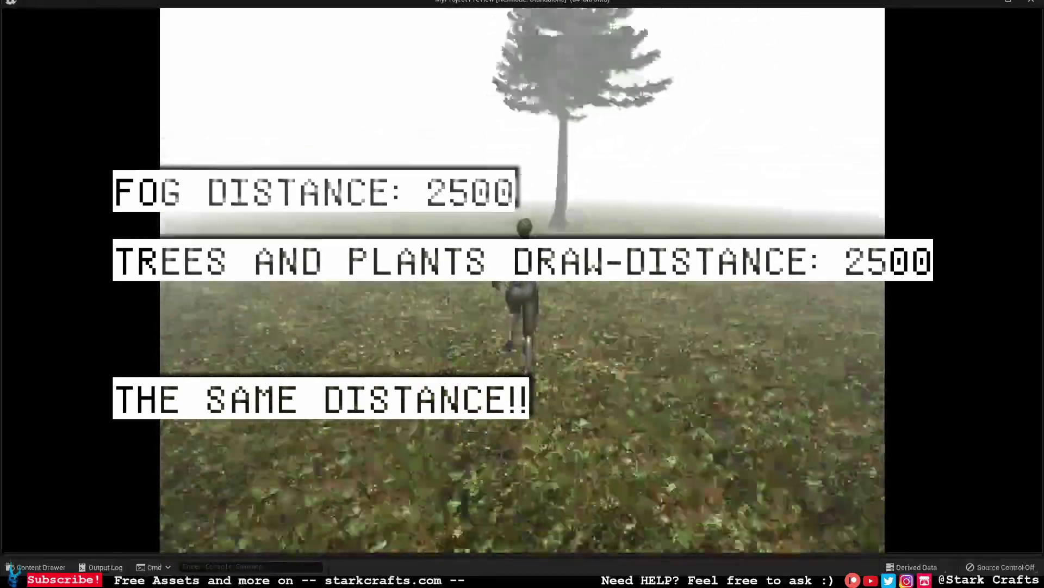
key("a")
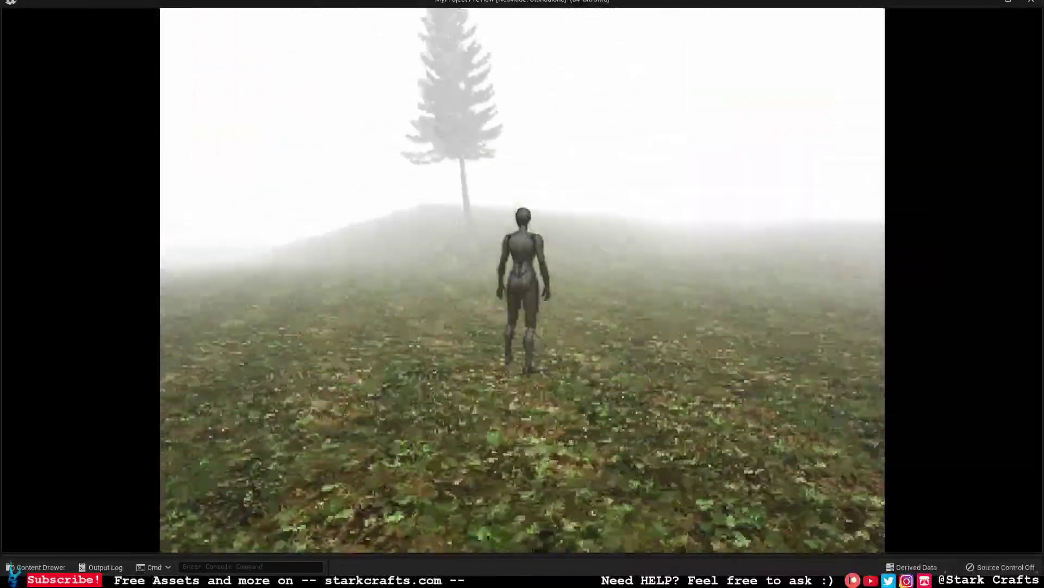
key("shift+w")
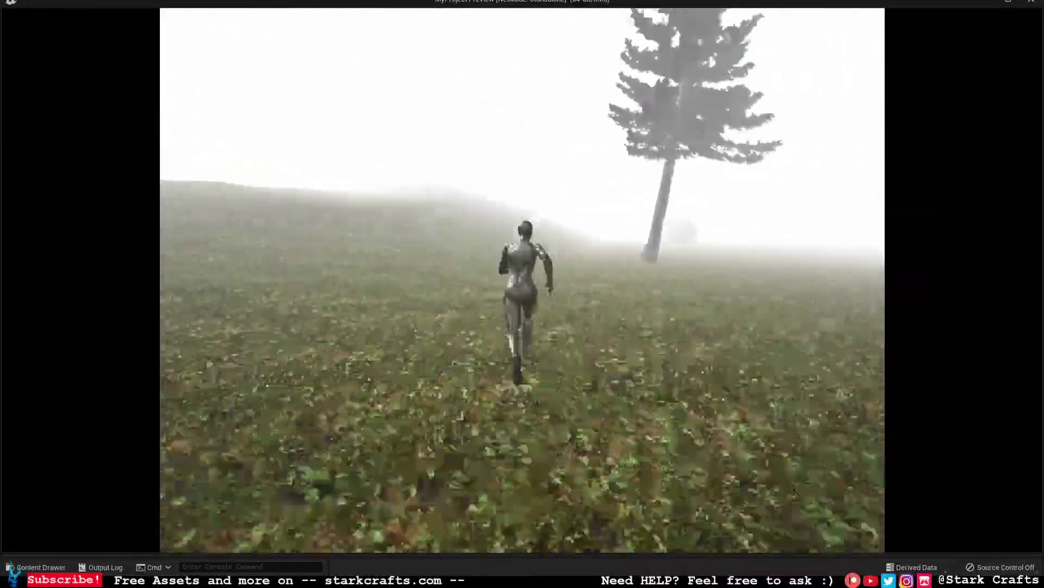